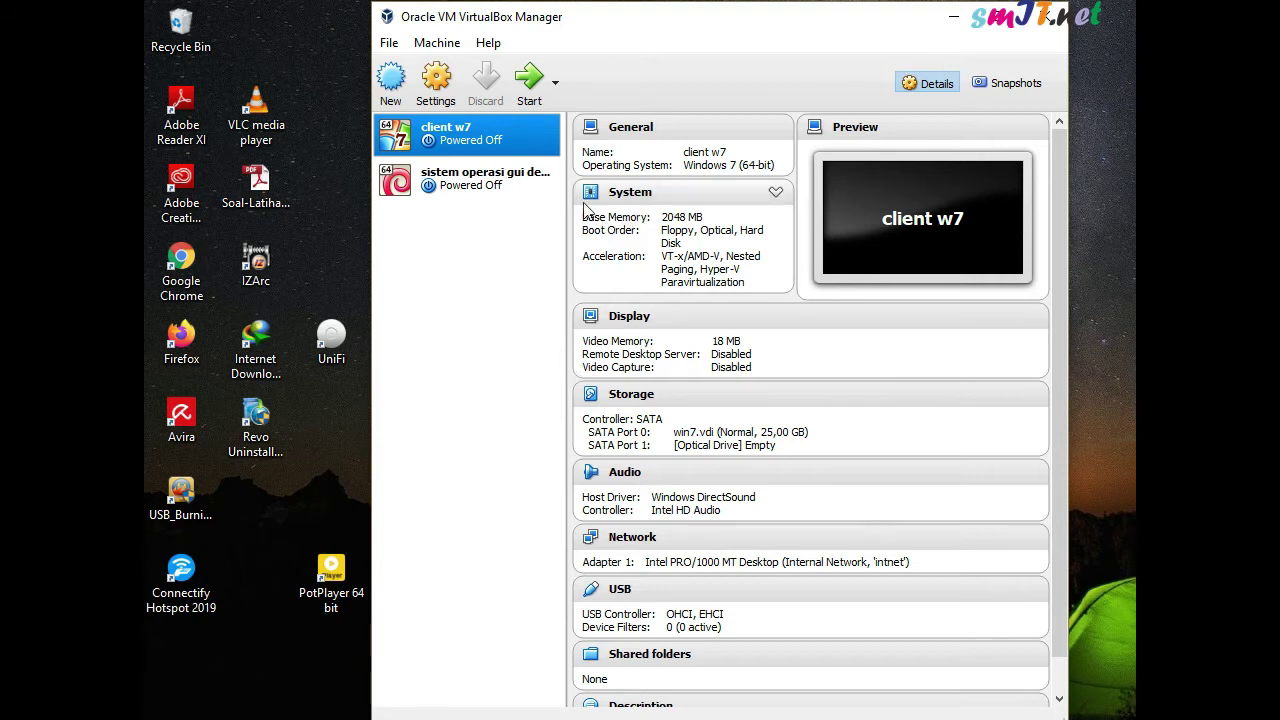
Create a new VM named debian (Linux, Debian 64-bit), keeping 1024 MB memory
left_click(391, 82)
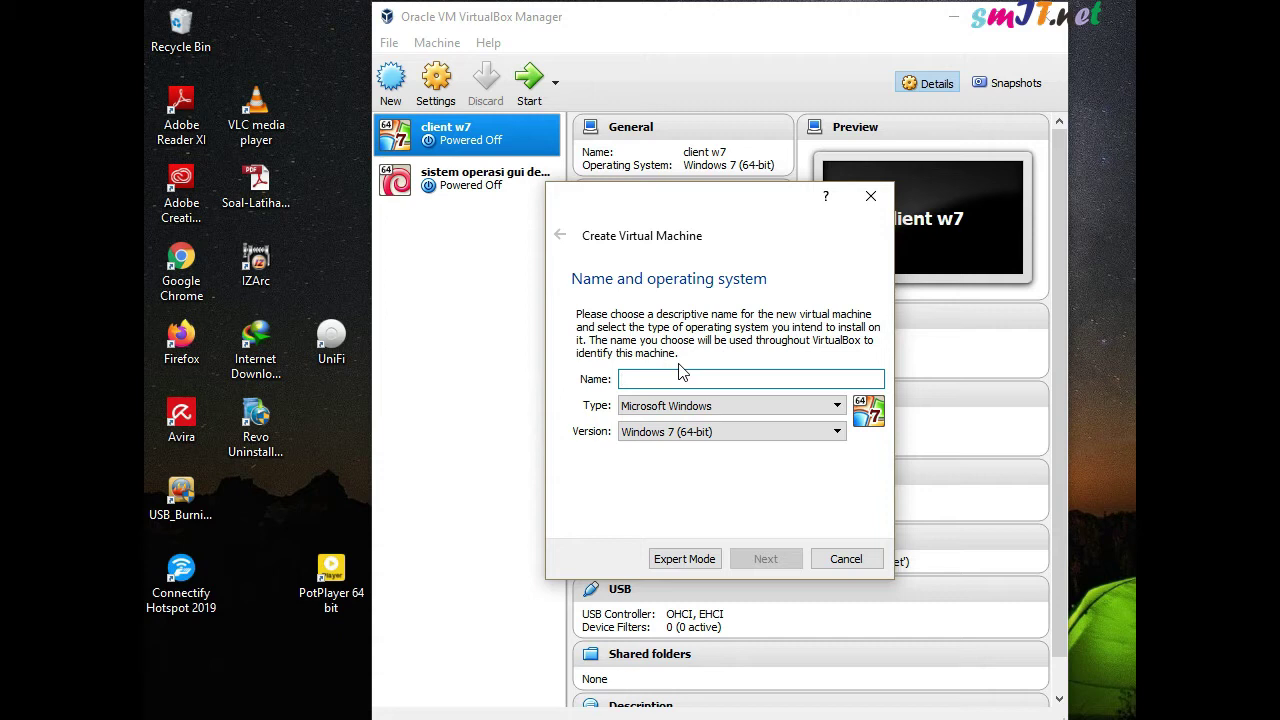
type("debian")
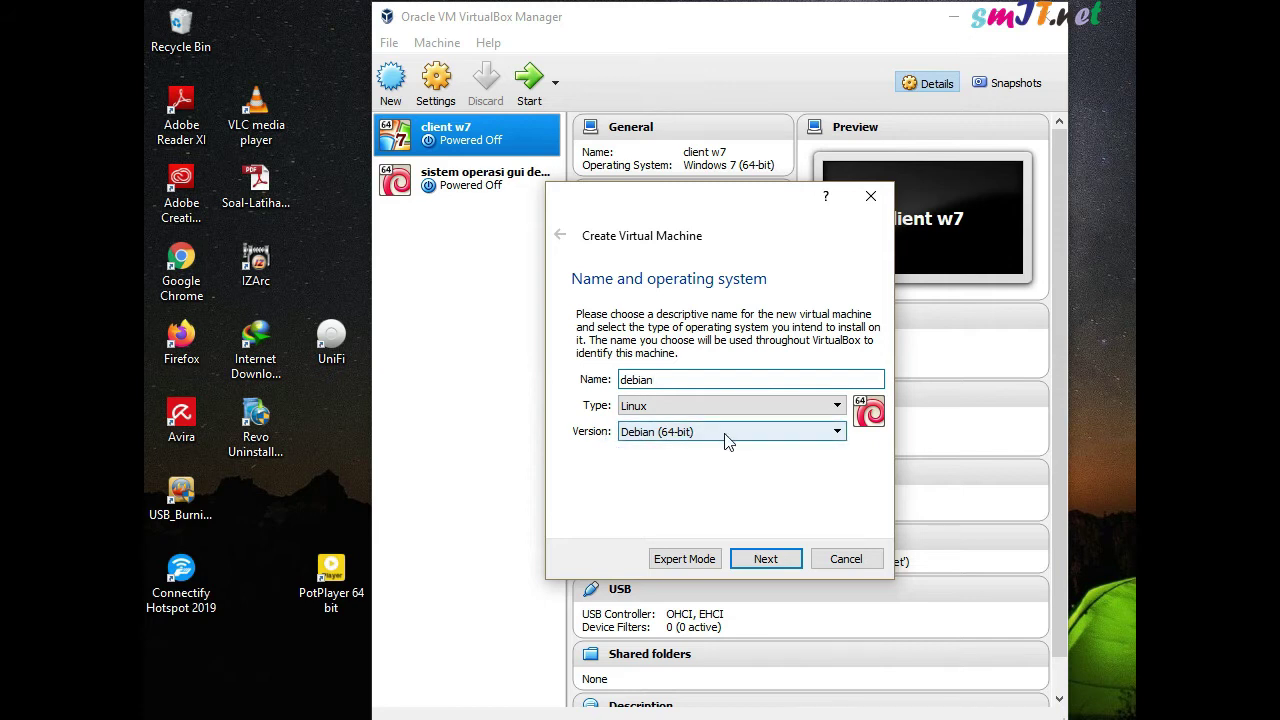
left_click(776, 567)
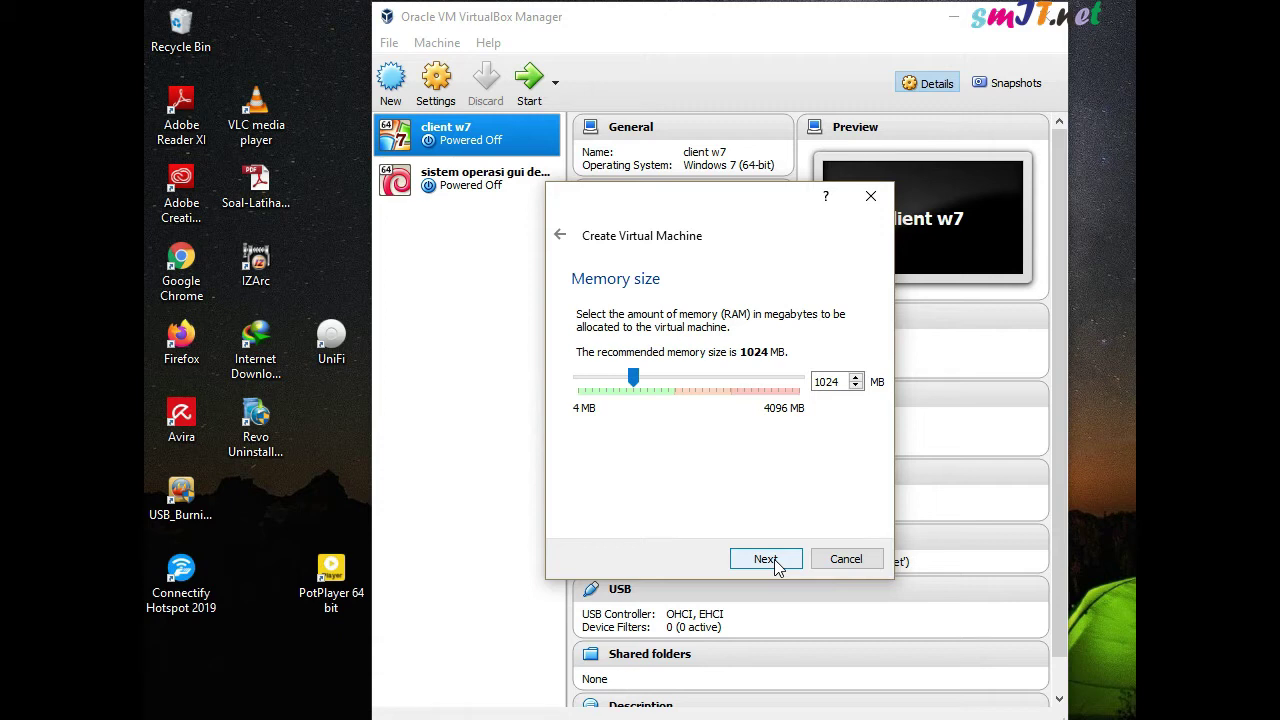
left_click(775, 563)
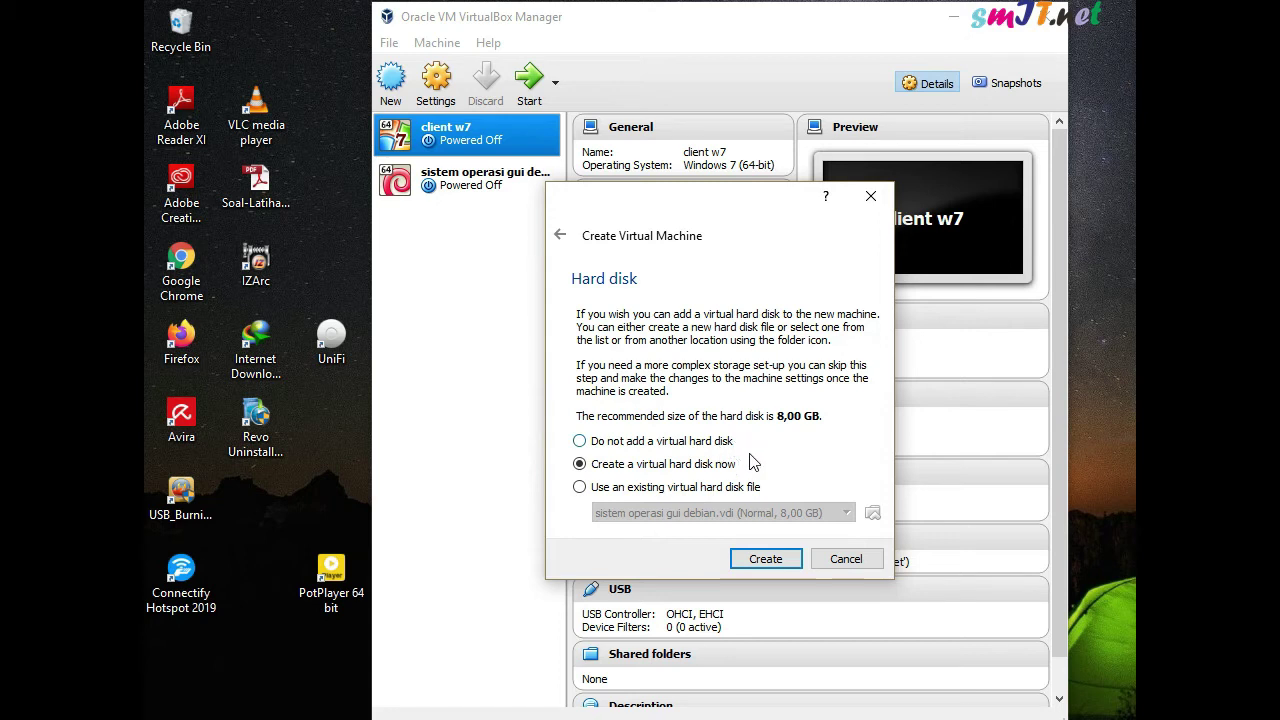
Give the debian VM a new dynamically allocated 8,00 GB VDI hard disk
left_click(767, 560)
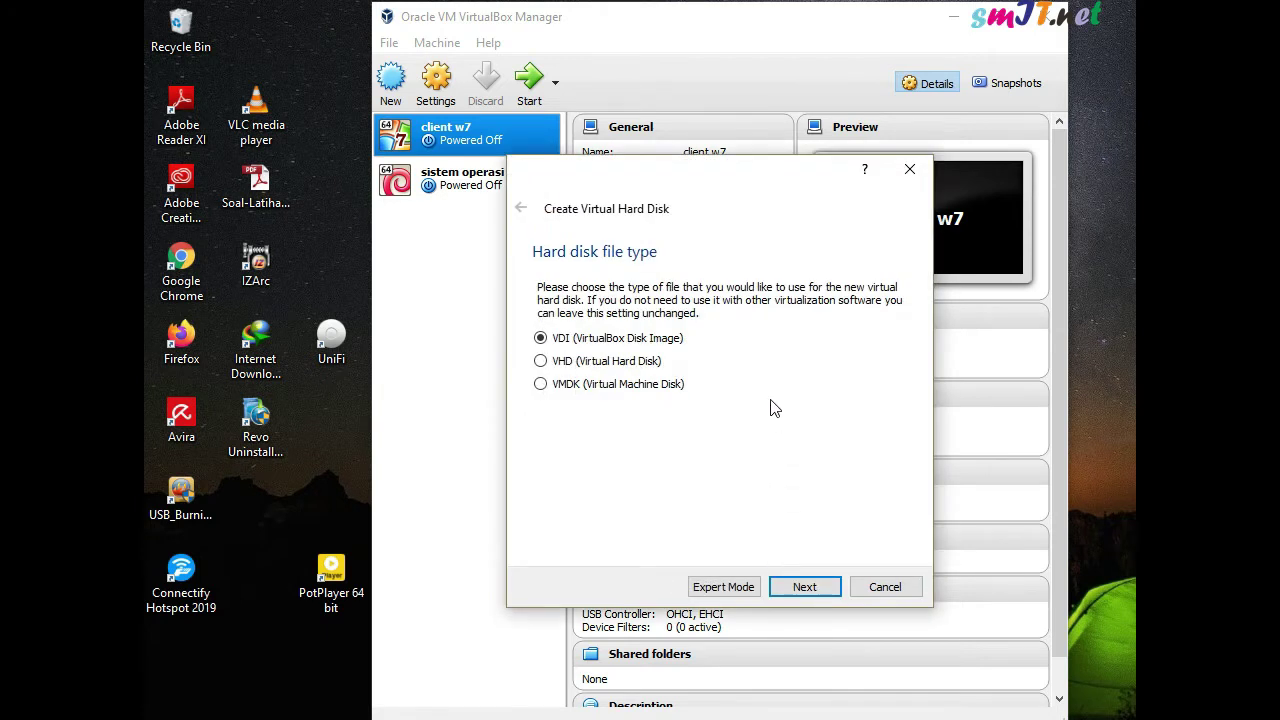
left_click(805, 587)
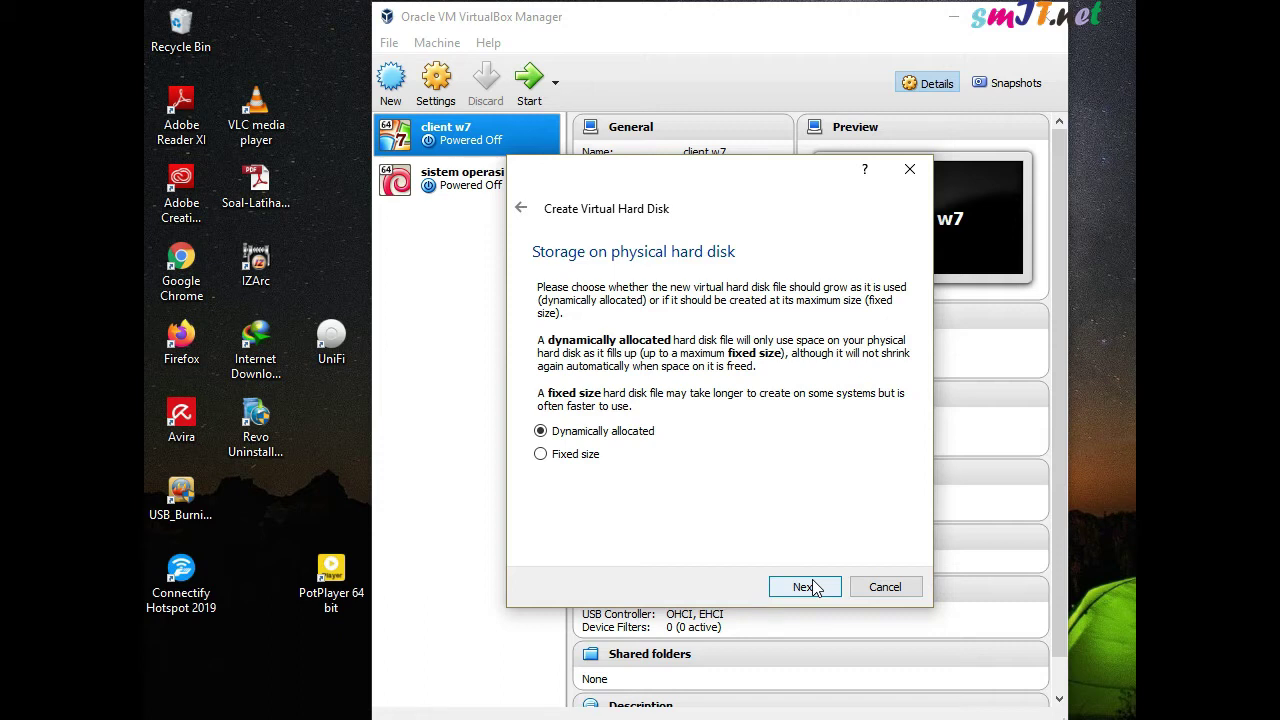
left_click(812, 587)
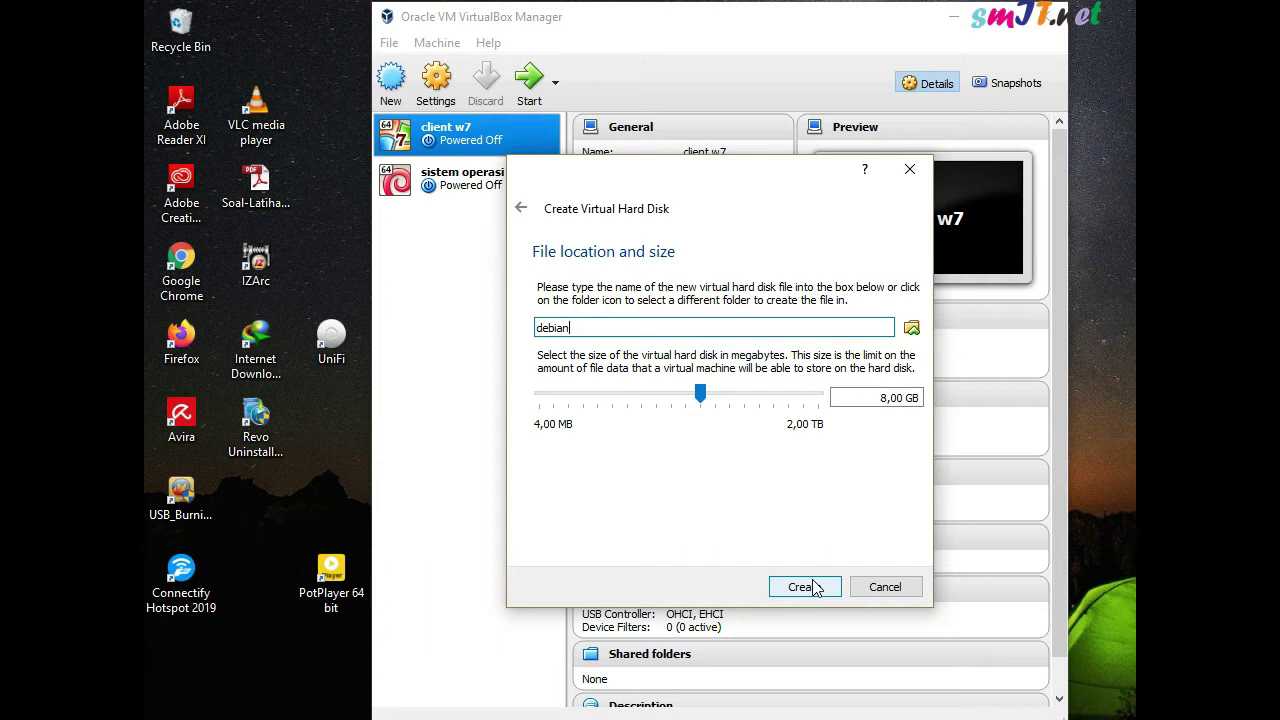
left_click(813, 587)
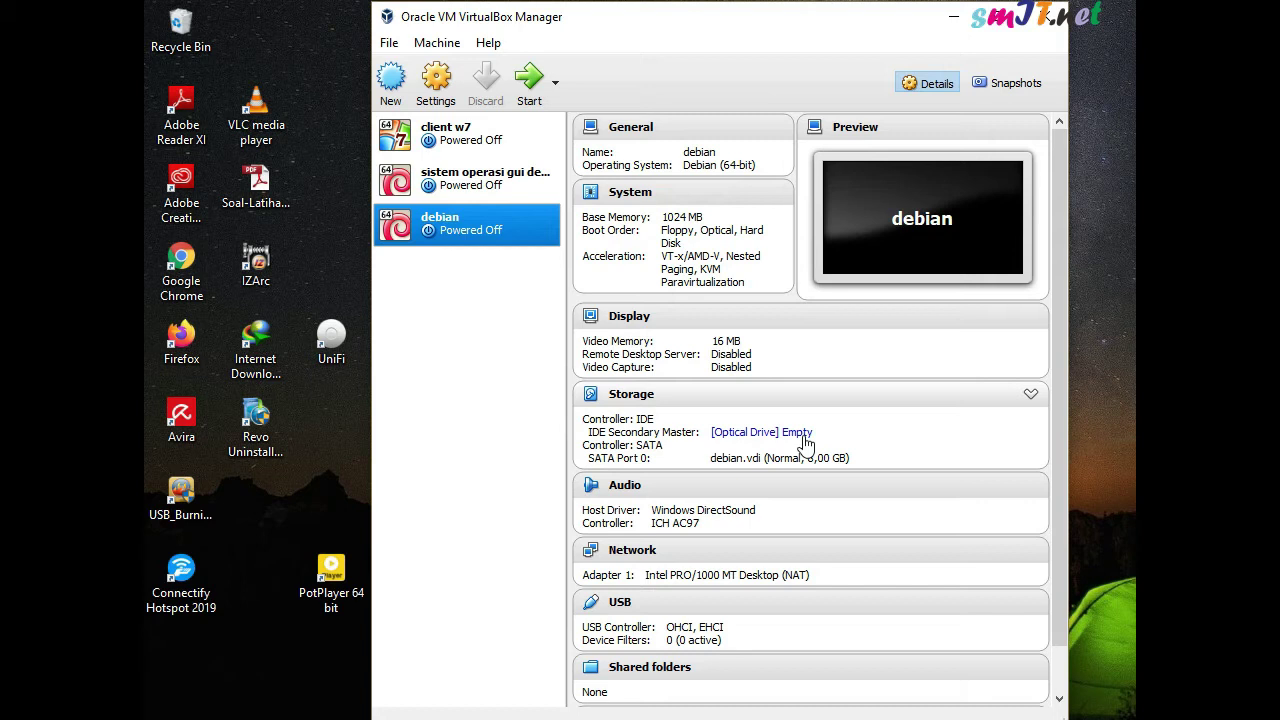
Load debian-7.11.0-amd64-DVD-1.iso into the debian VM's empty optical drive
left_click(806, 436)
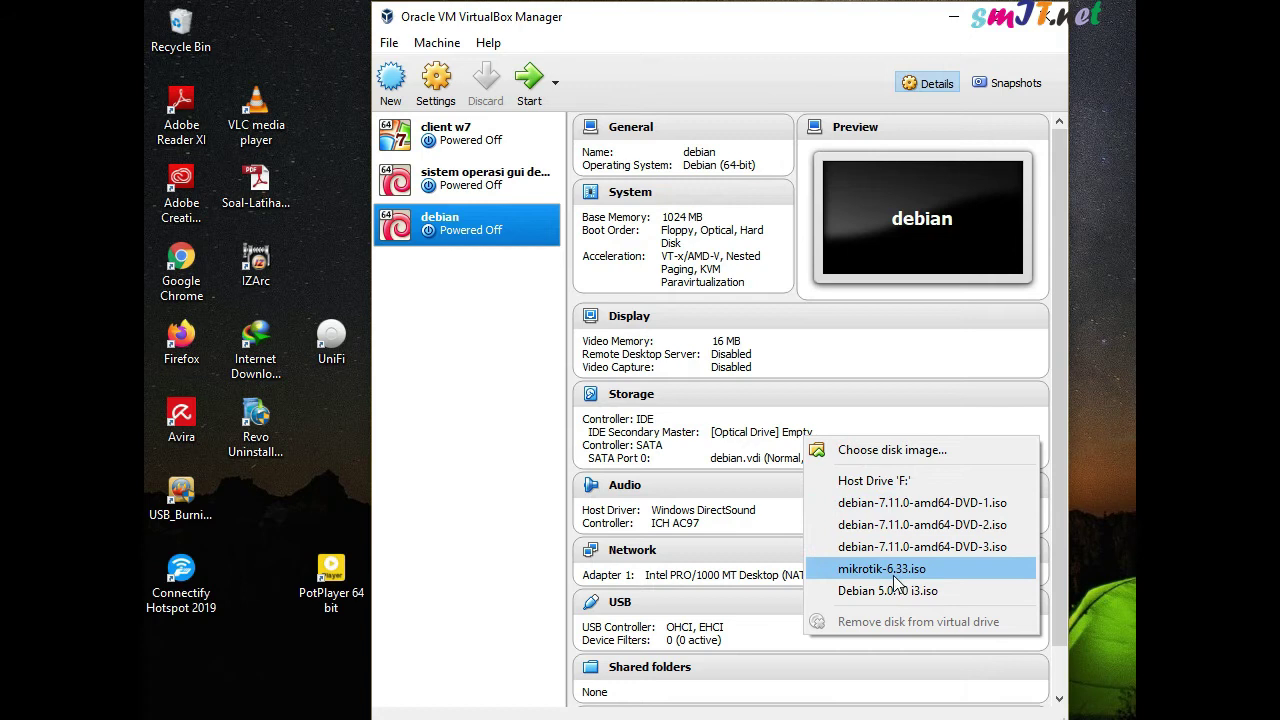
left_click(893, 452)
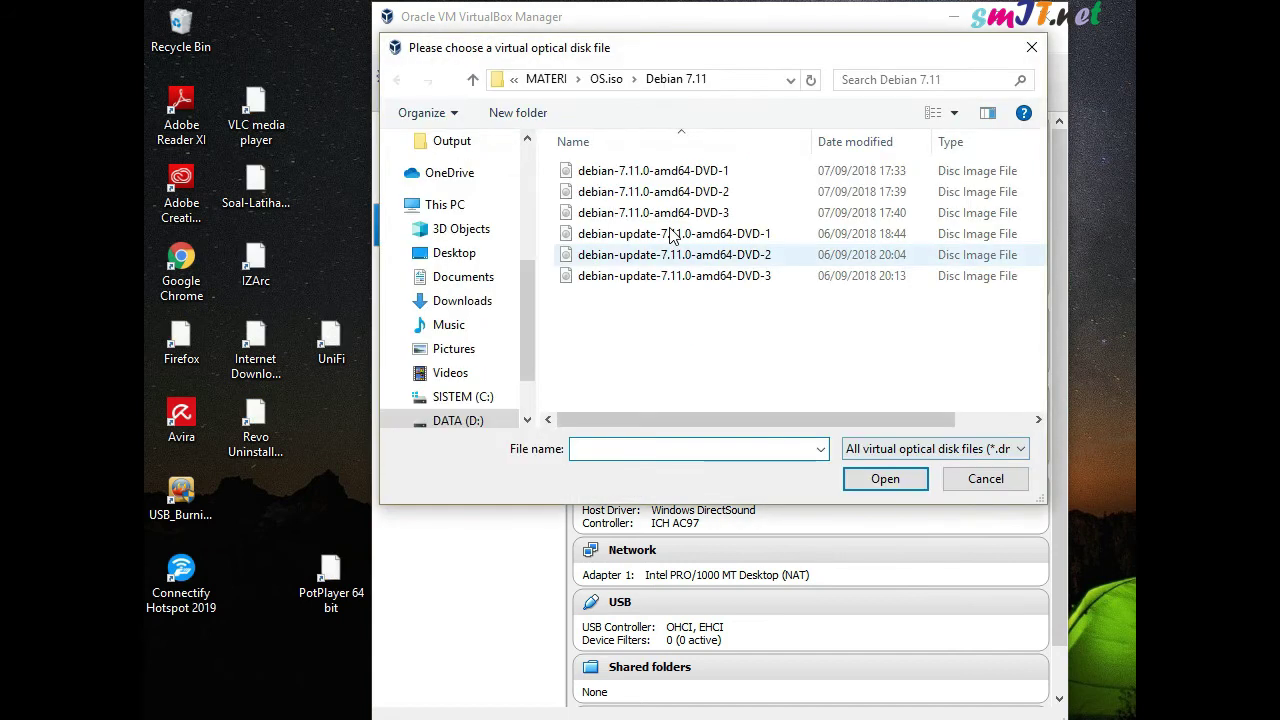
left_click(683, 175)
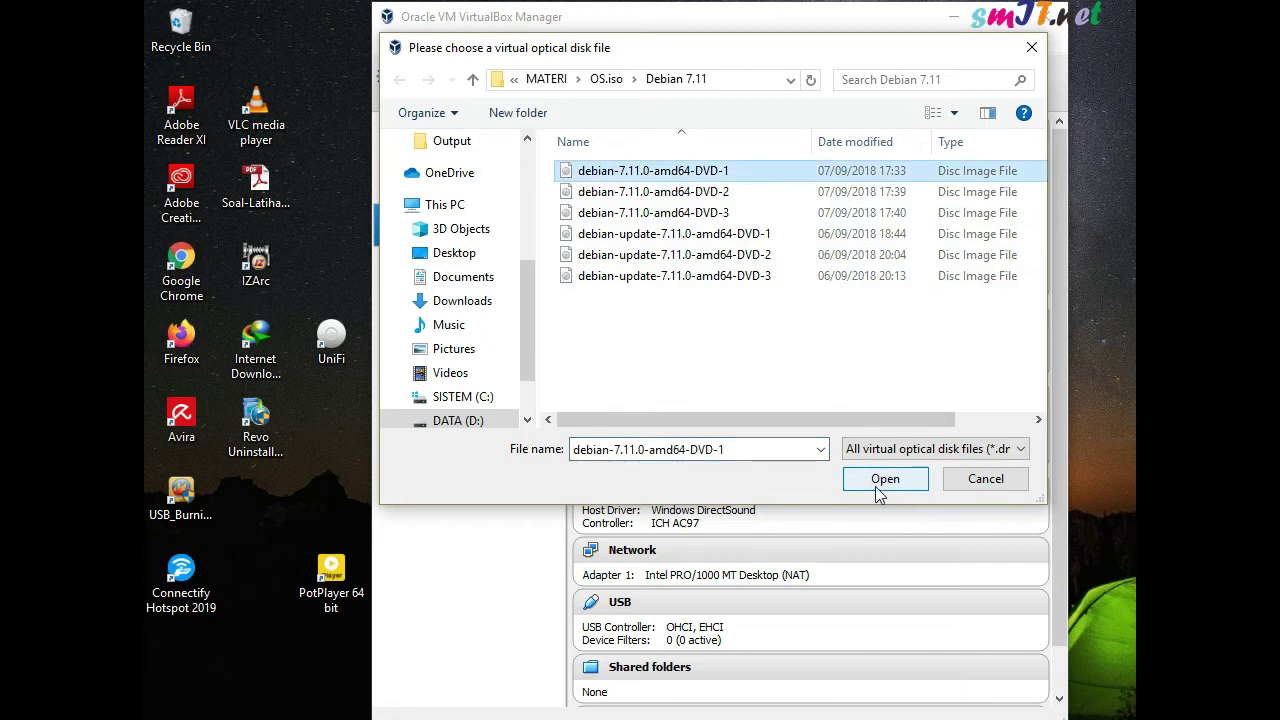
left_click(886, 480)
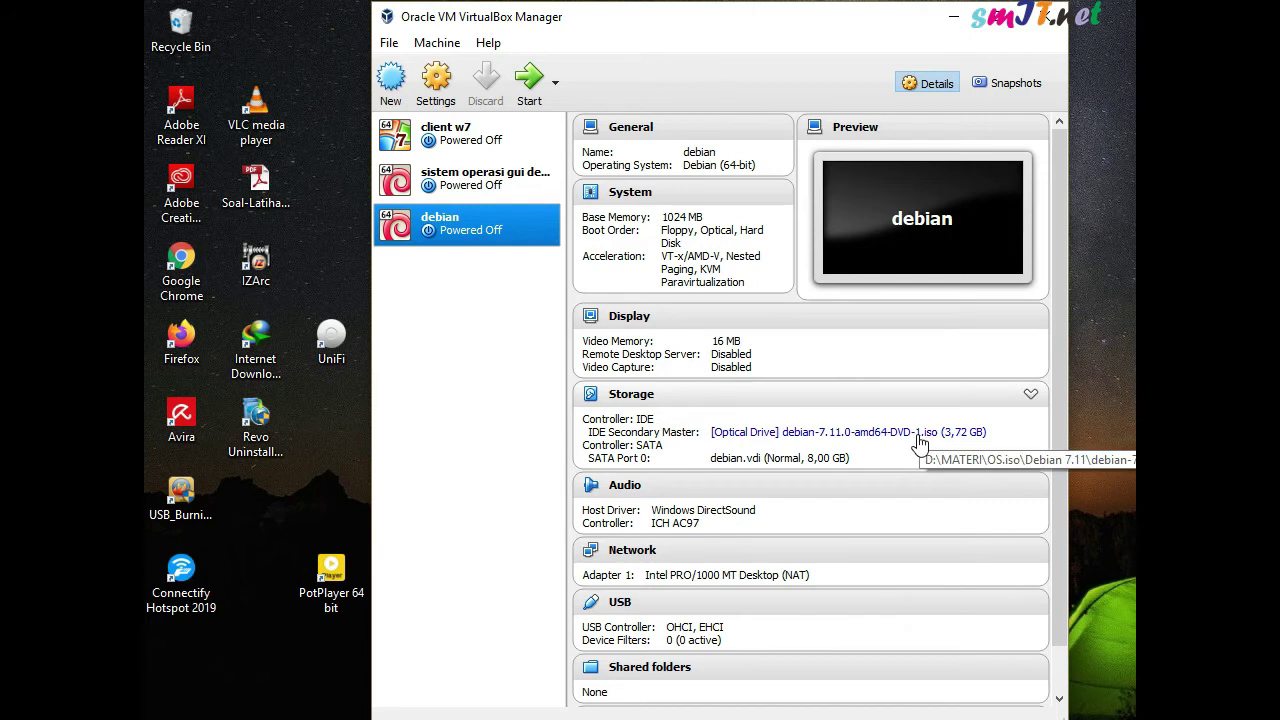
left_click(918, 441)
left_click(945, 447)
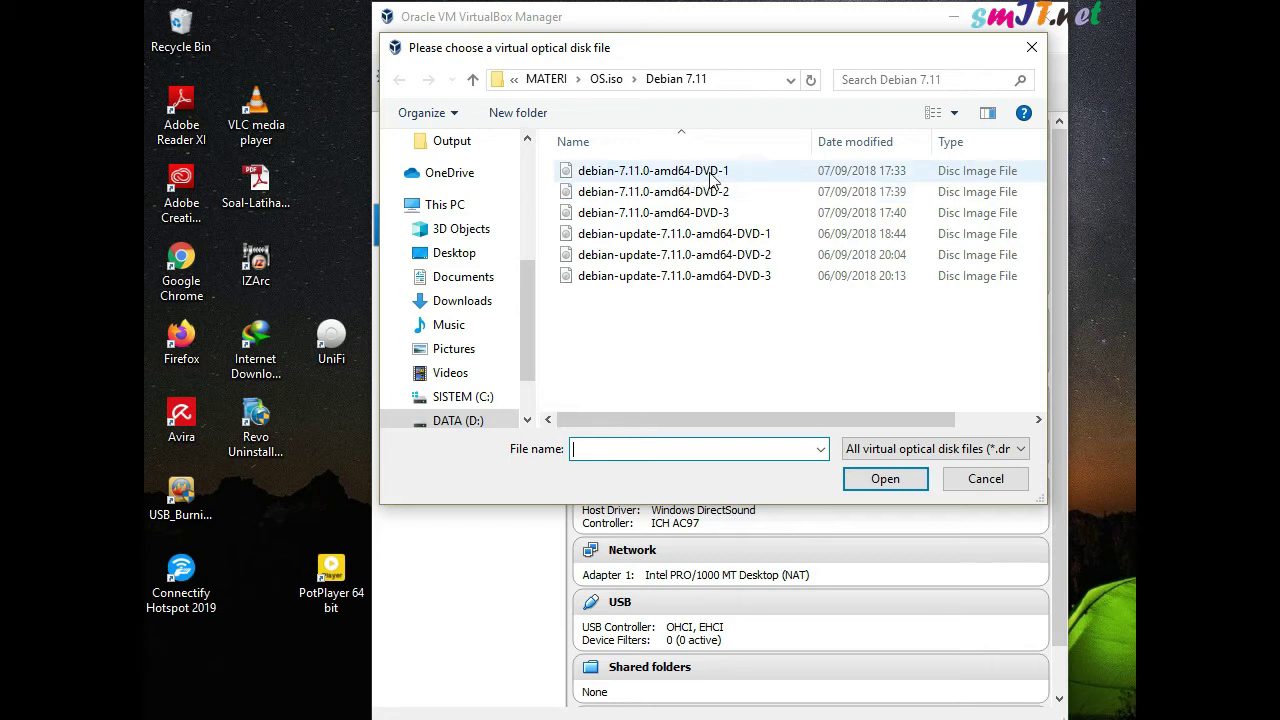
left_click(988, 481)
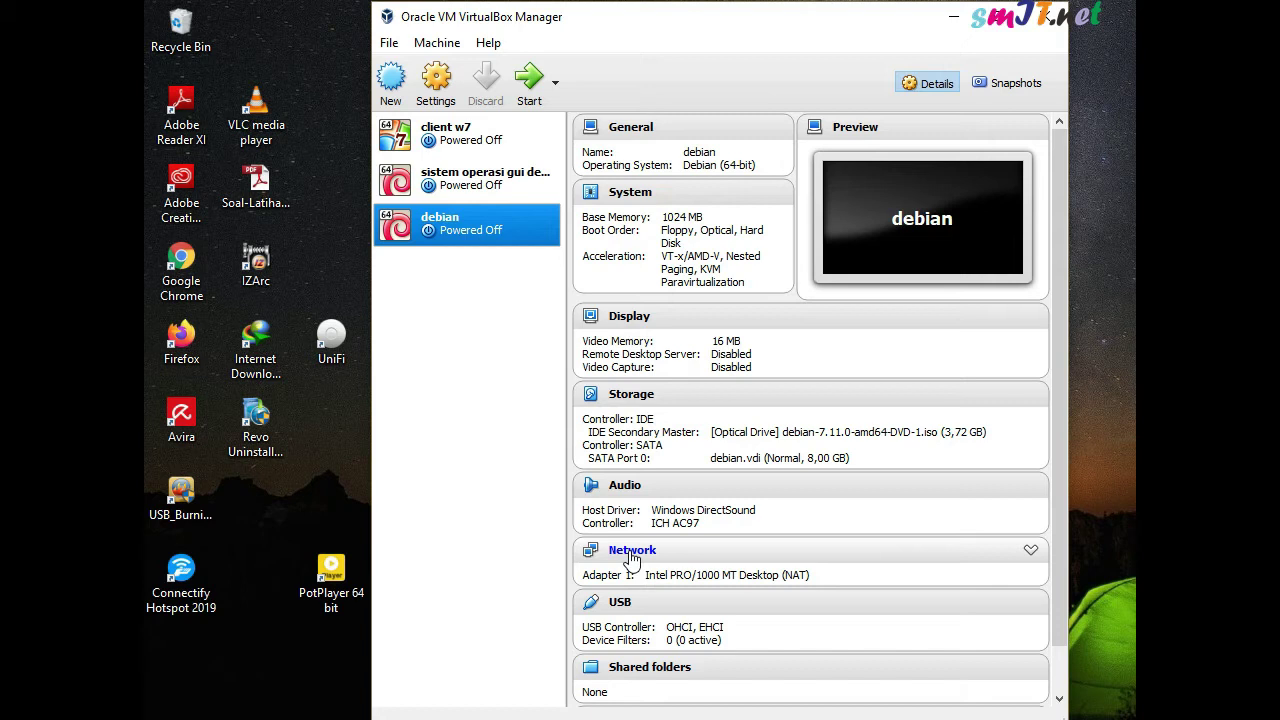
Enable Network Adapter 2 on the debian VM, attached to NAT, and save
left_click(629, 551)
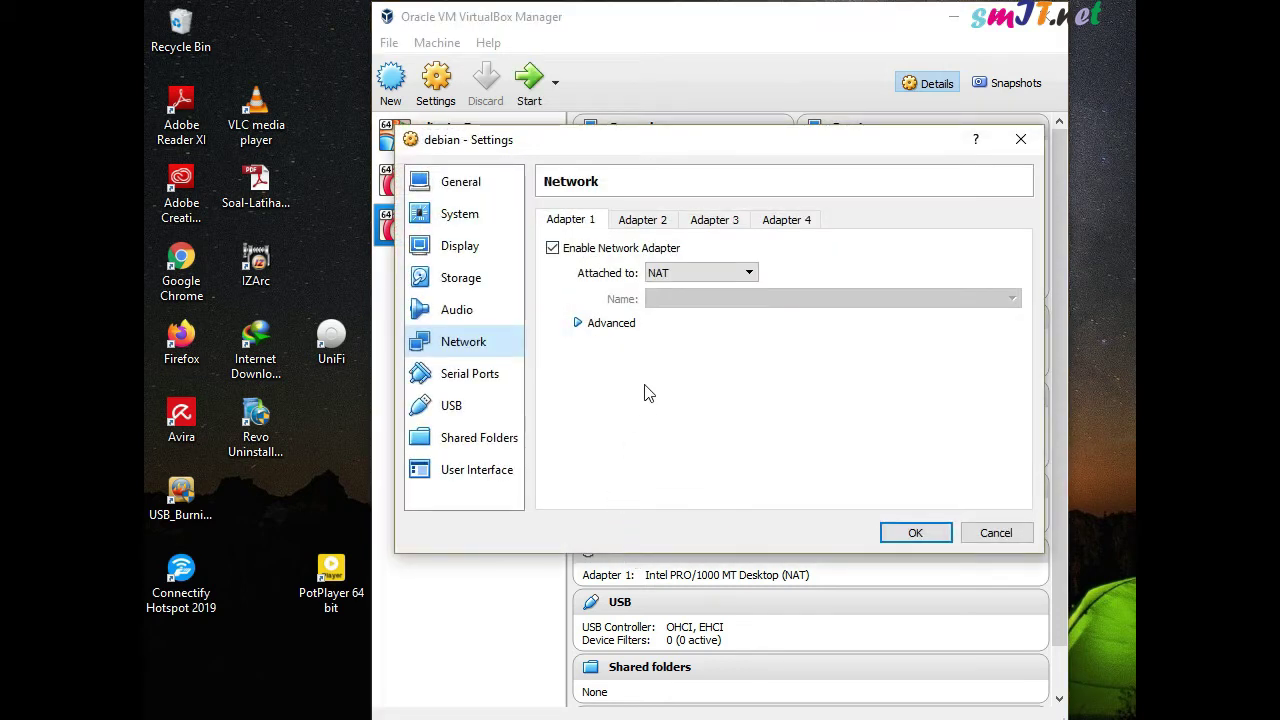
left_click(648, 221)
left_click(624, 250)
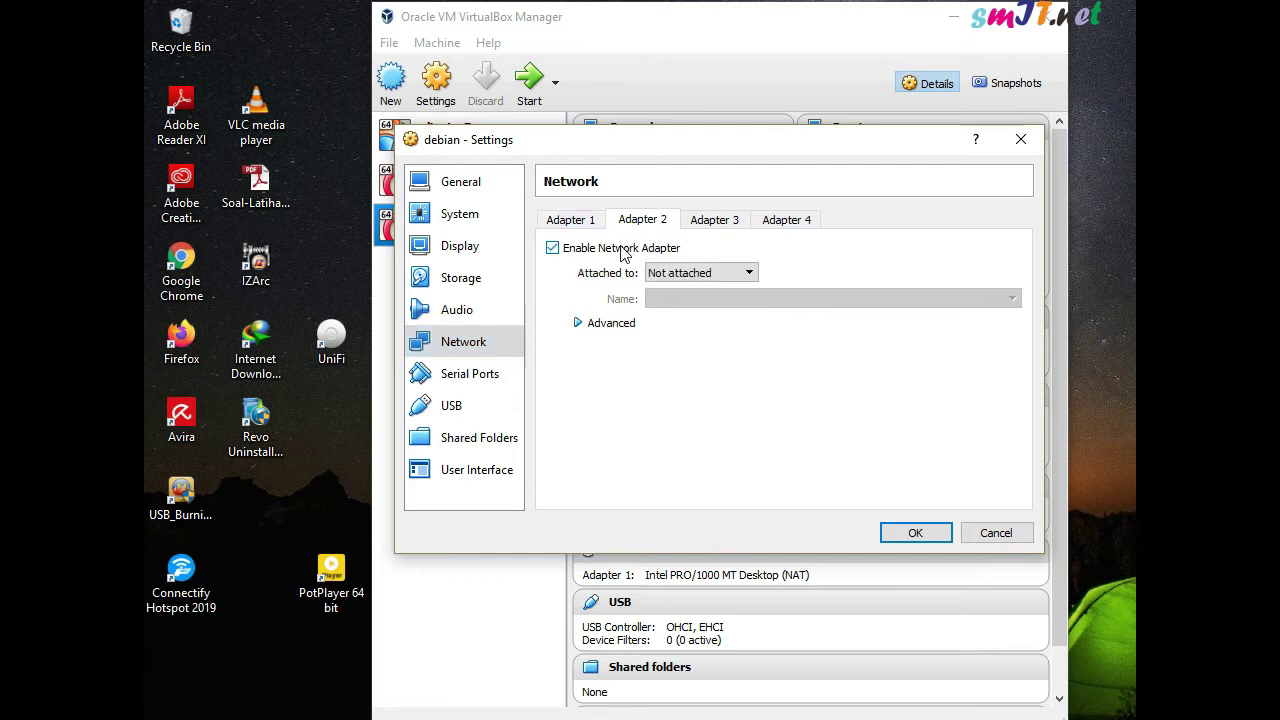
left_click(698, 274)
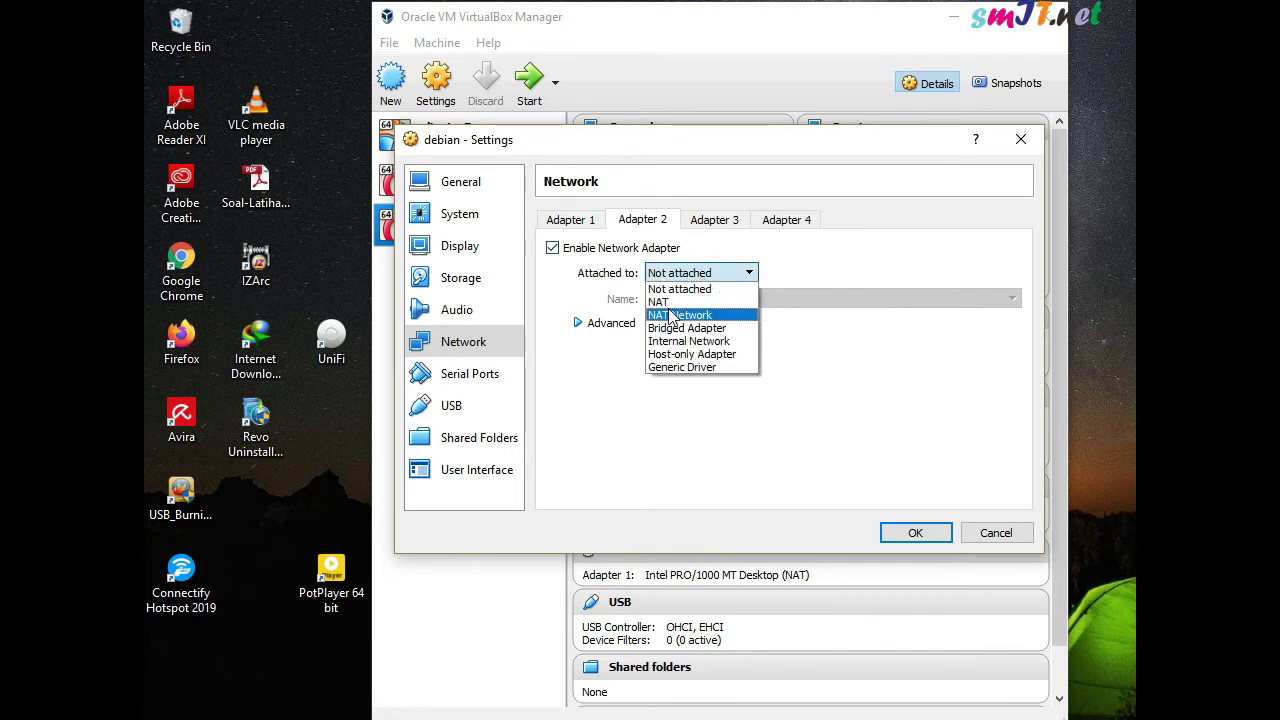
left_click(670, 301)
left_click(570, 219)
left_click(628, 223)
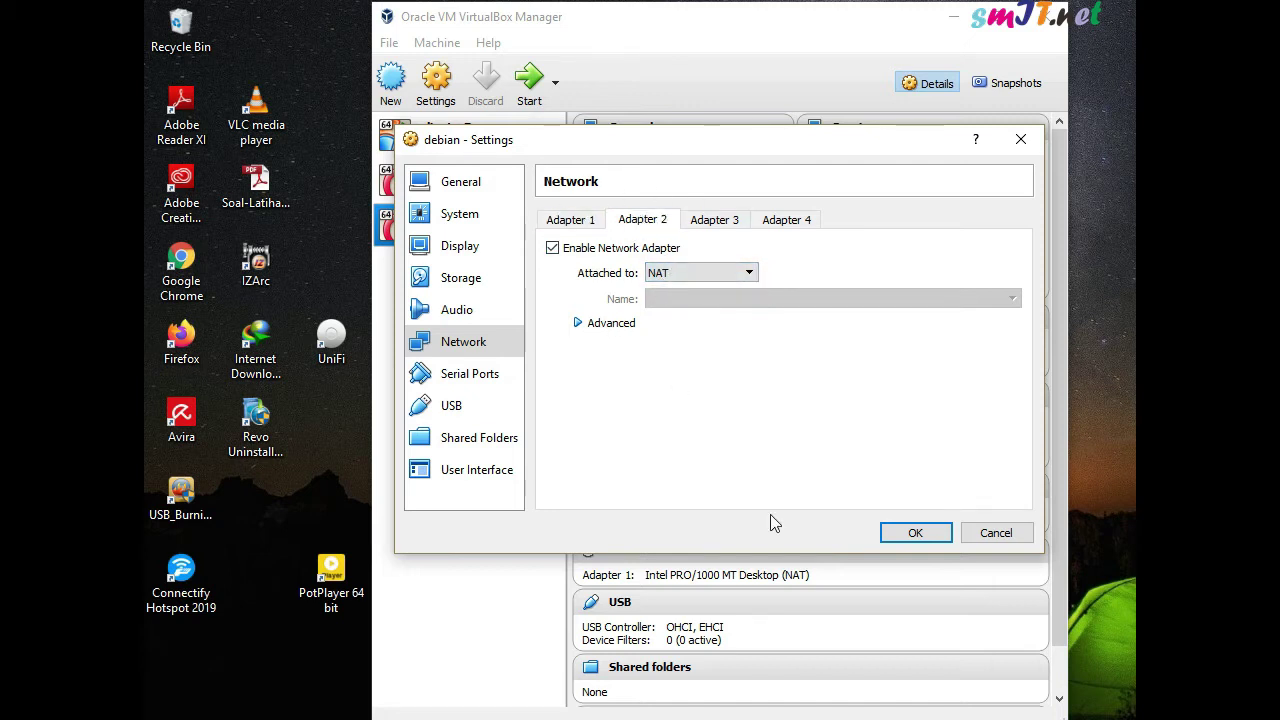
left_click(913, 536)
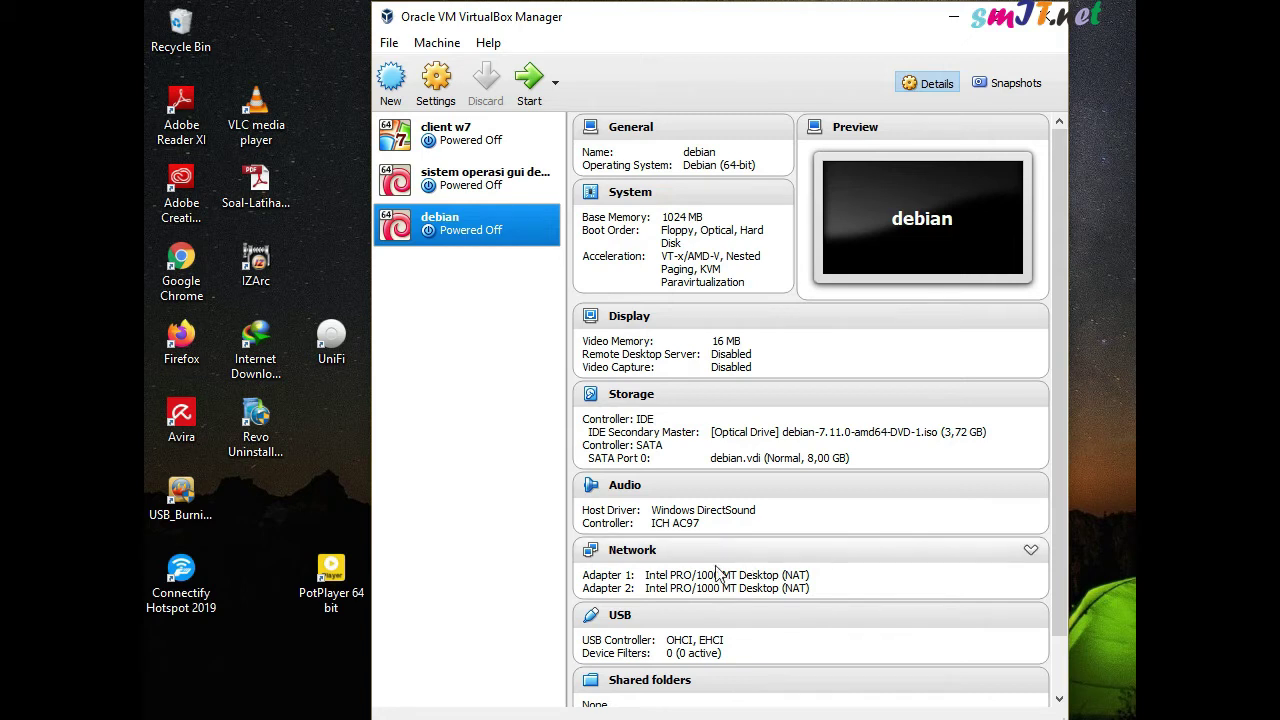
left_click(530, 88)
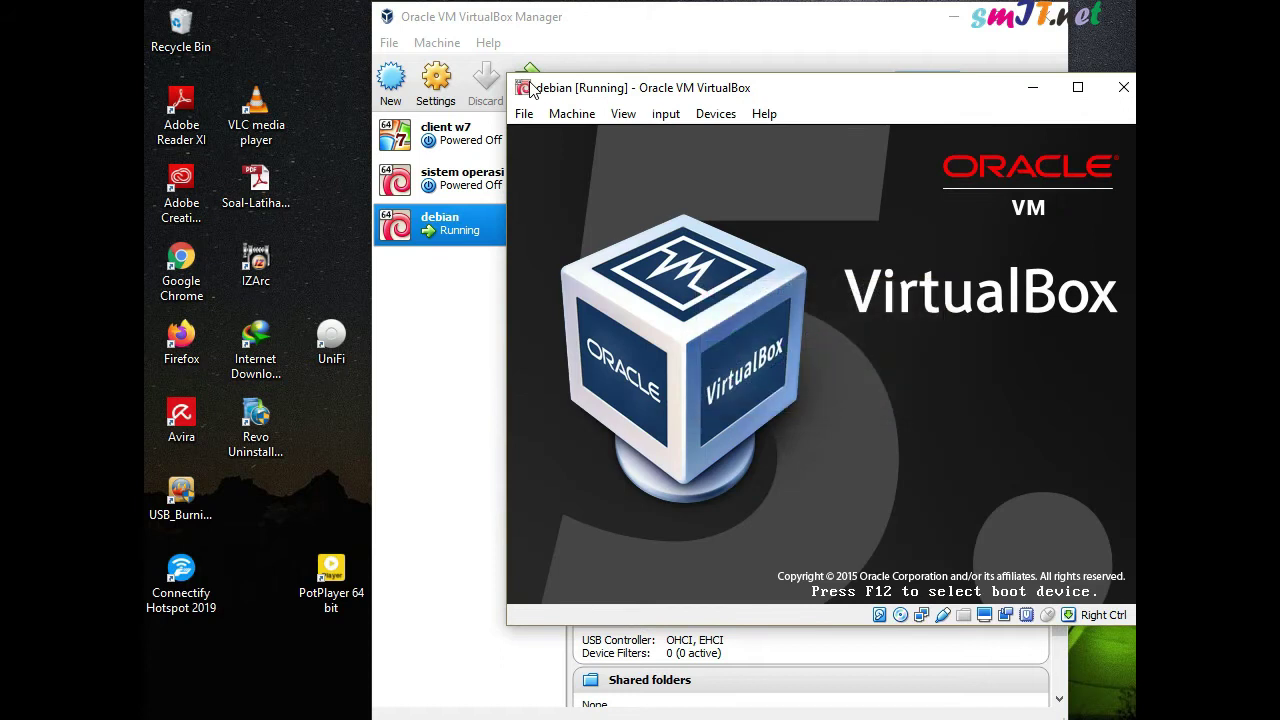
left_click_drag(840, 93, 634, 86)
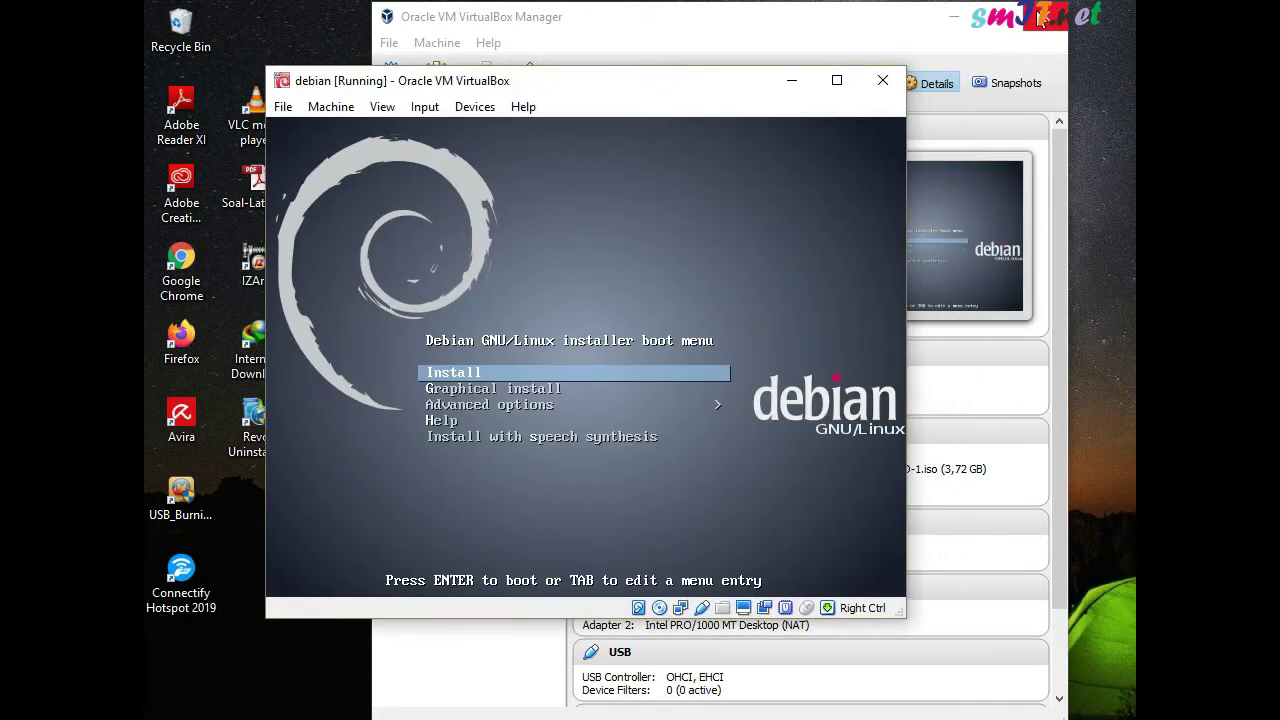
left_click(1045, 18)
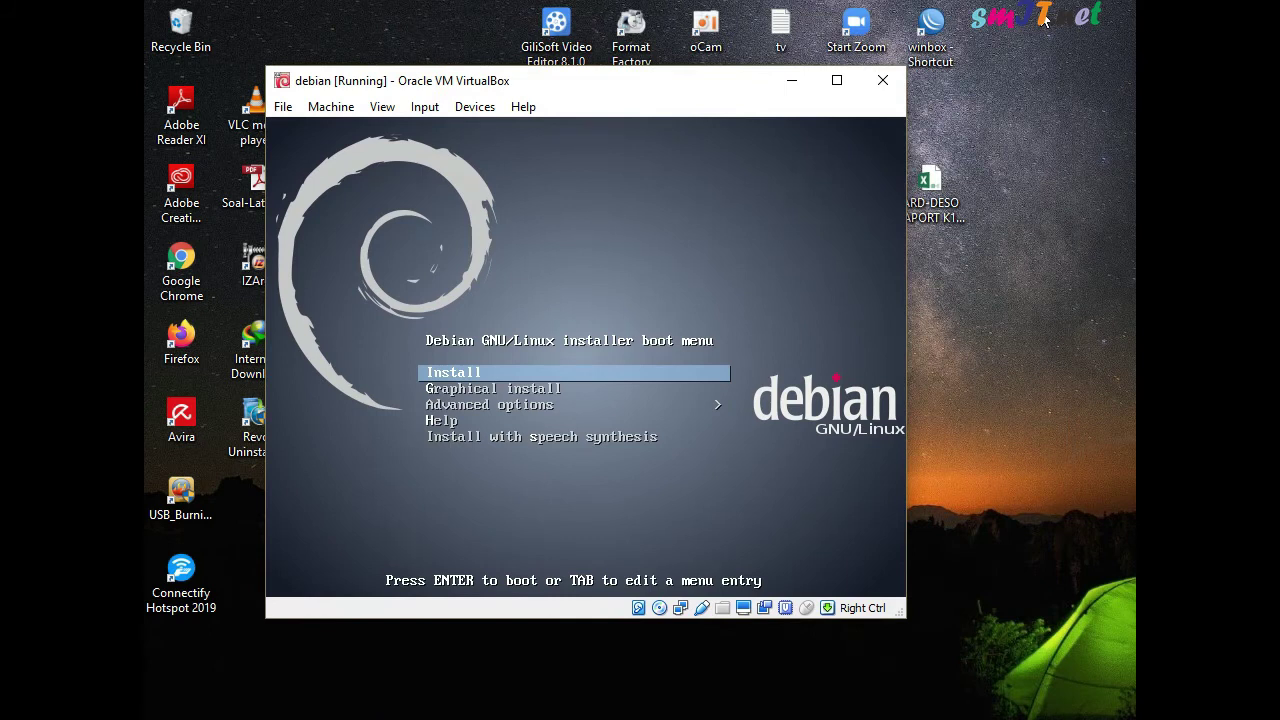
key("Down")
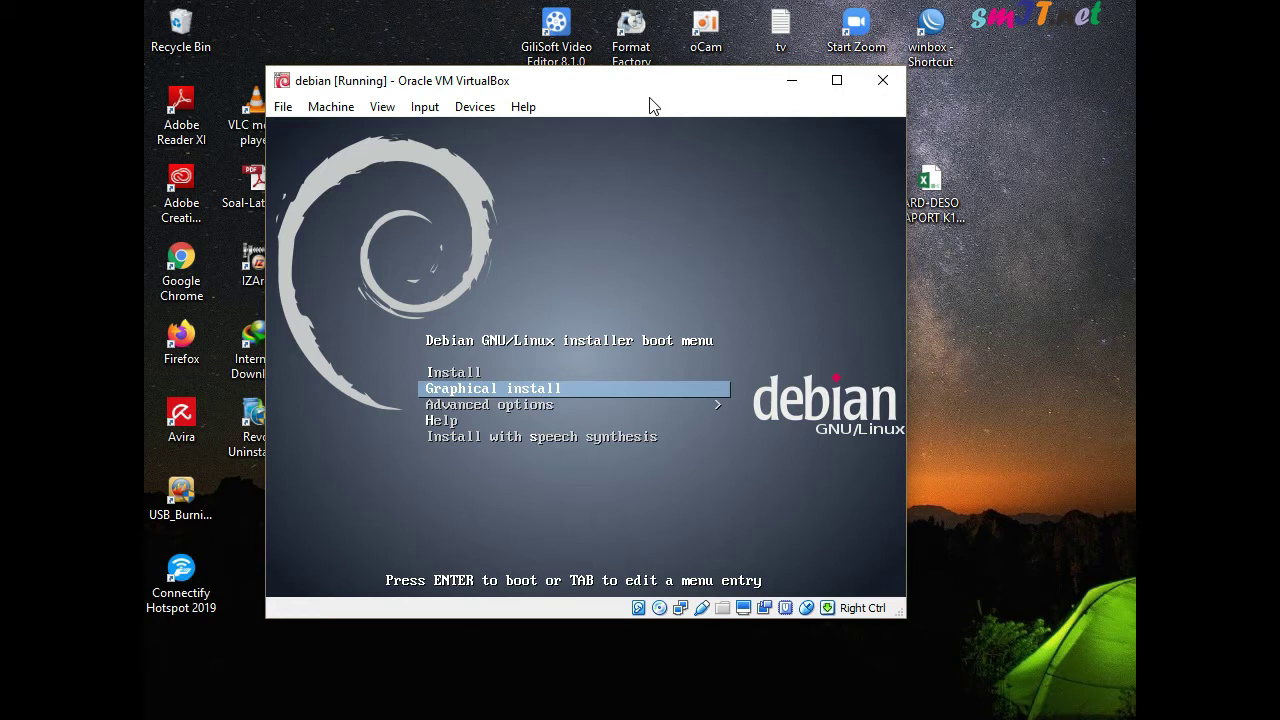
key("Up")
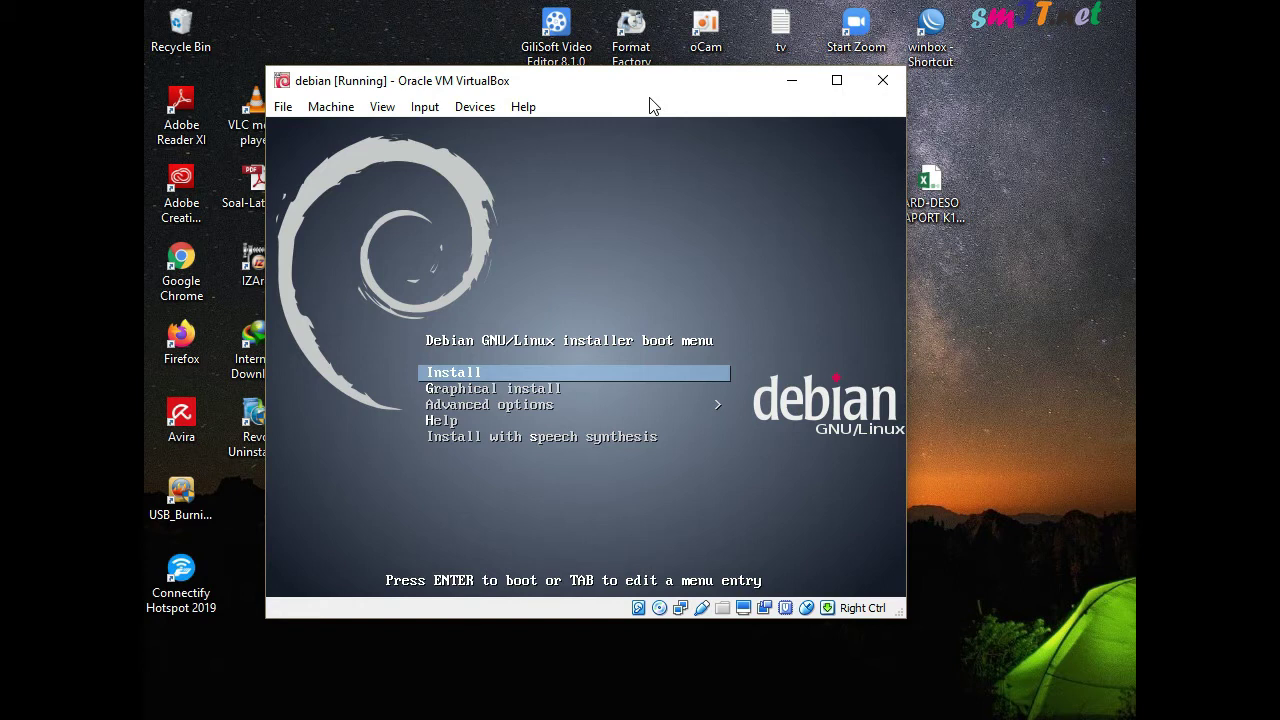
key("Down")
key("Up")
Boot the text installer, accept English, and choose 'other' as the location
key("Return")
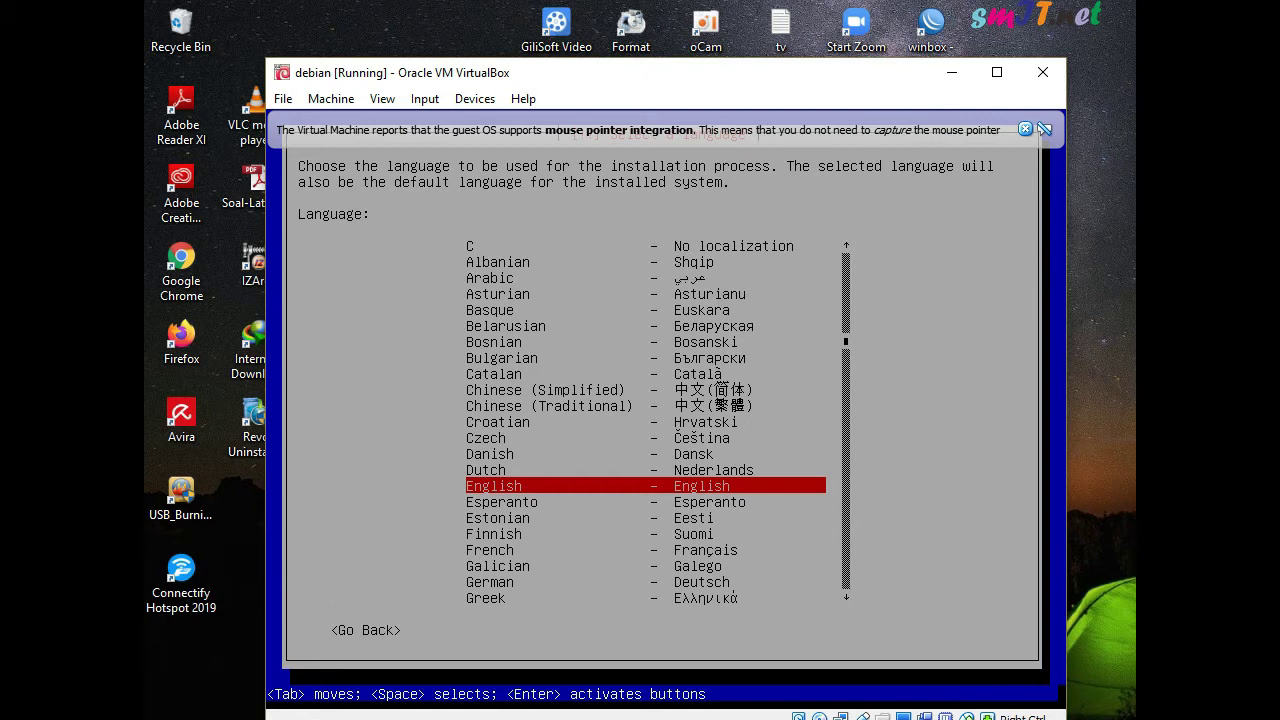
key("Return")
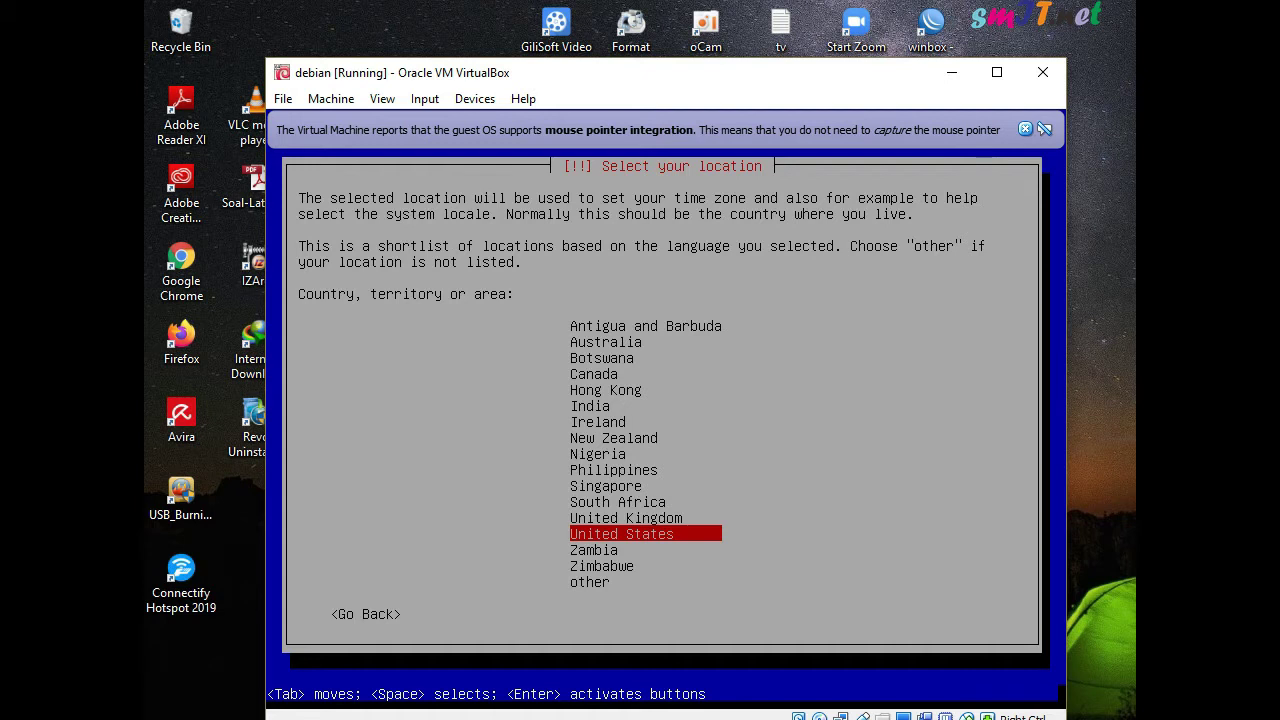
key("Down")
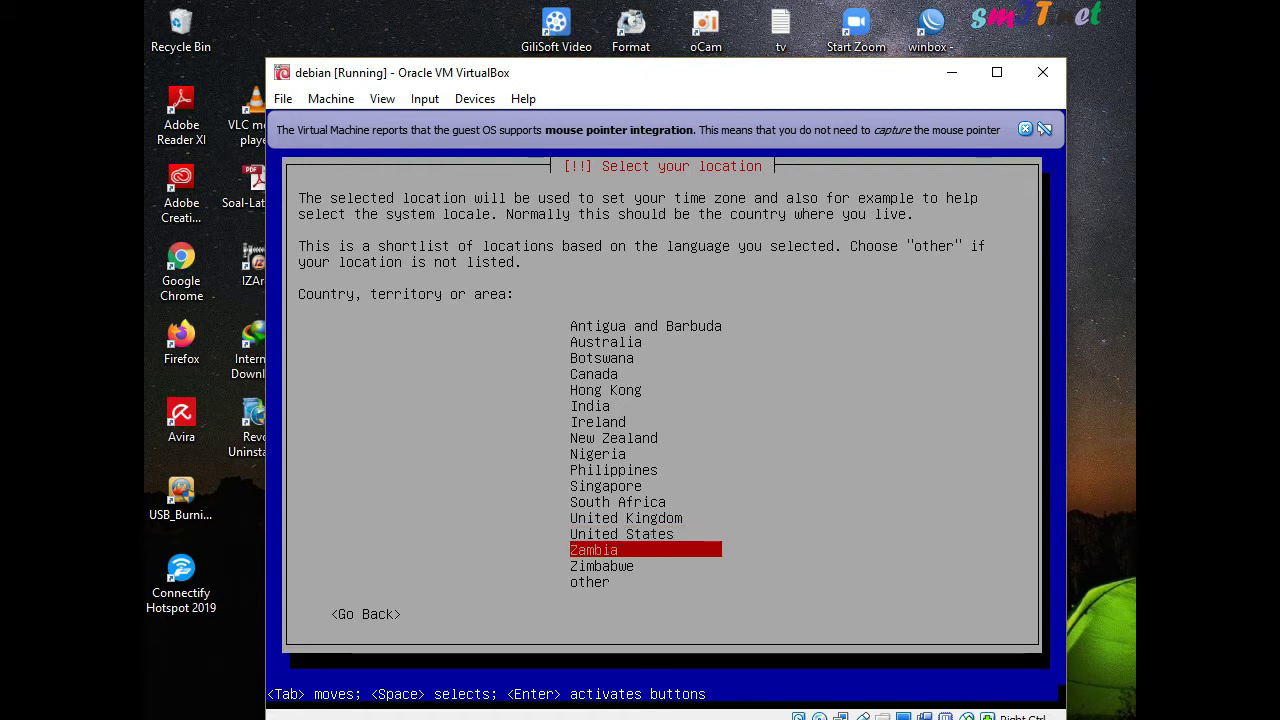
key("Down")
key("Down")
key("Up")
key("Down")
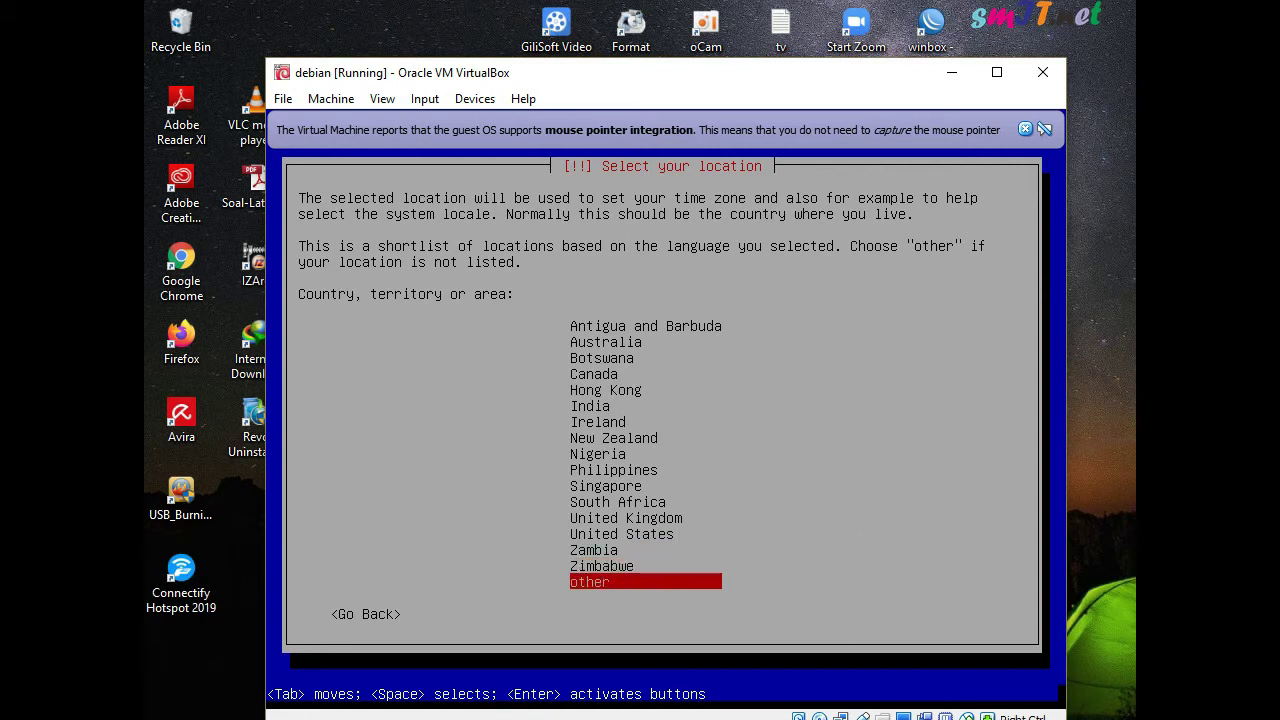
key("Return")
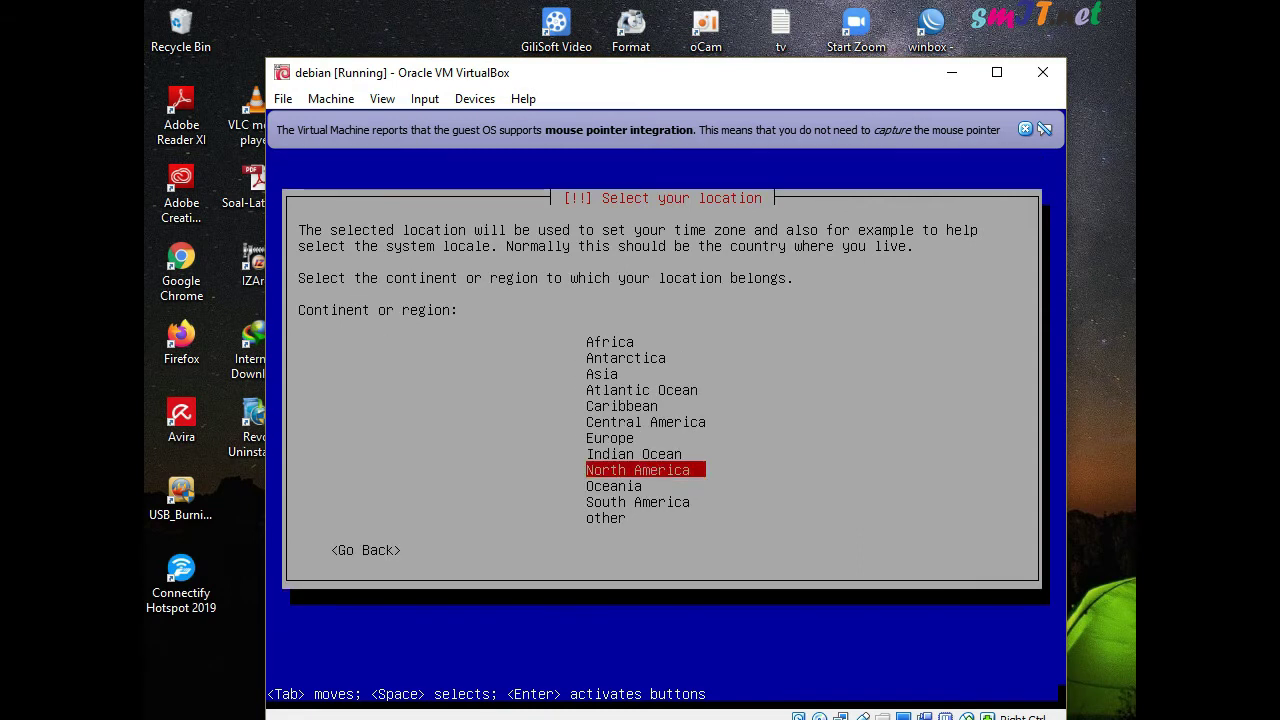
Pick Asia > Indonesia, a United States-based locale, and the American English keymap
key("Up")
key("Up")
key("Up")
key("Up")
key("Up")
key("Up")
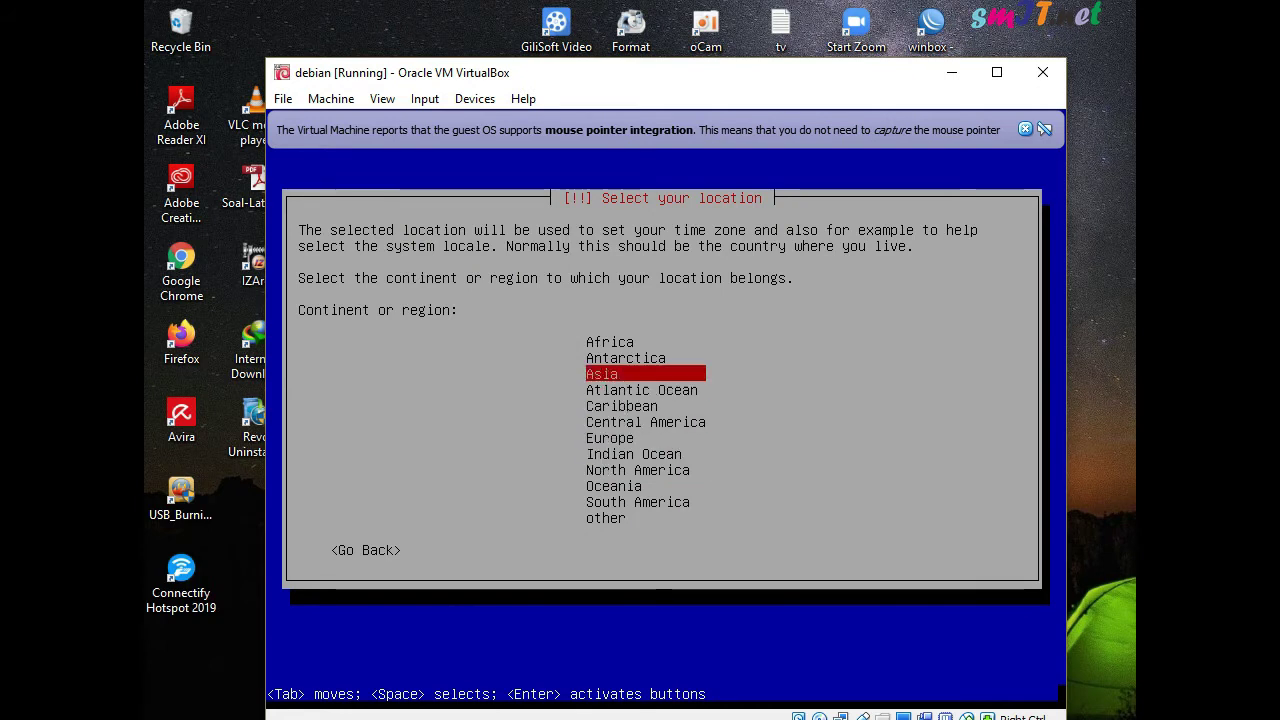
key("Return")
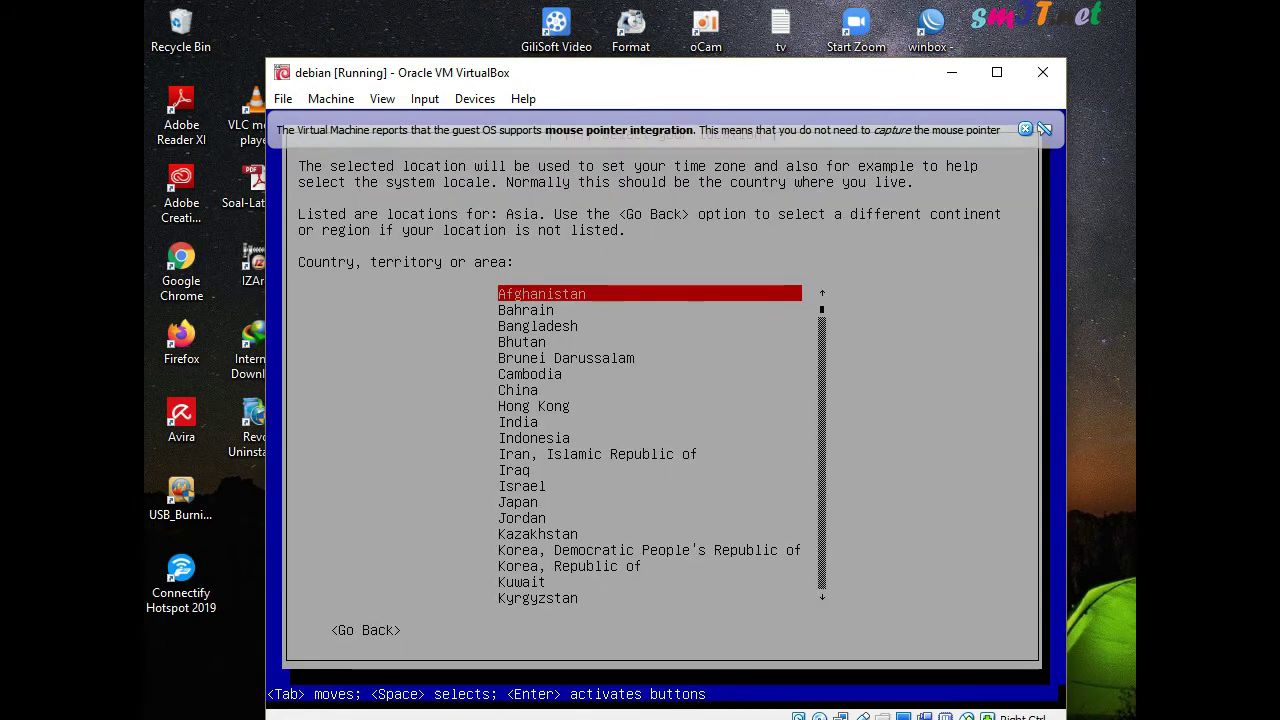
key("Down")
key("Down")
key("Down")
key("Down")
key("Down")
key("Down")
key("Down")
key("Down")
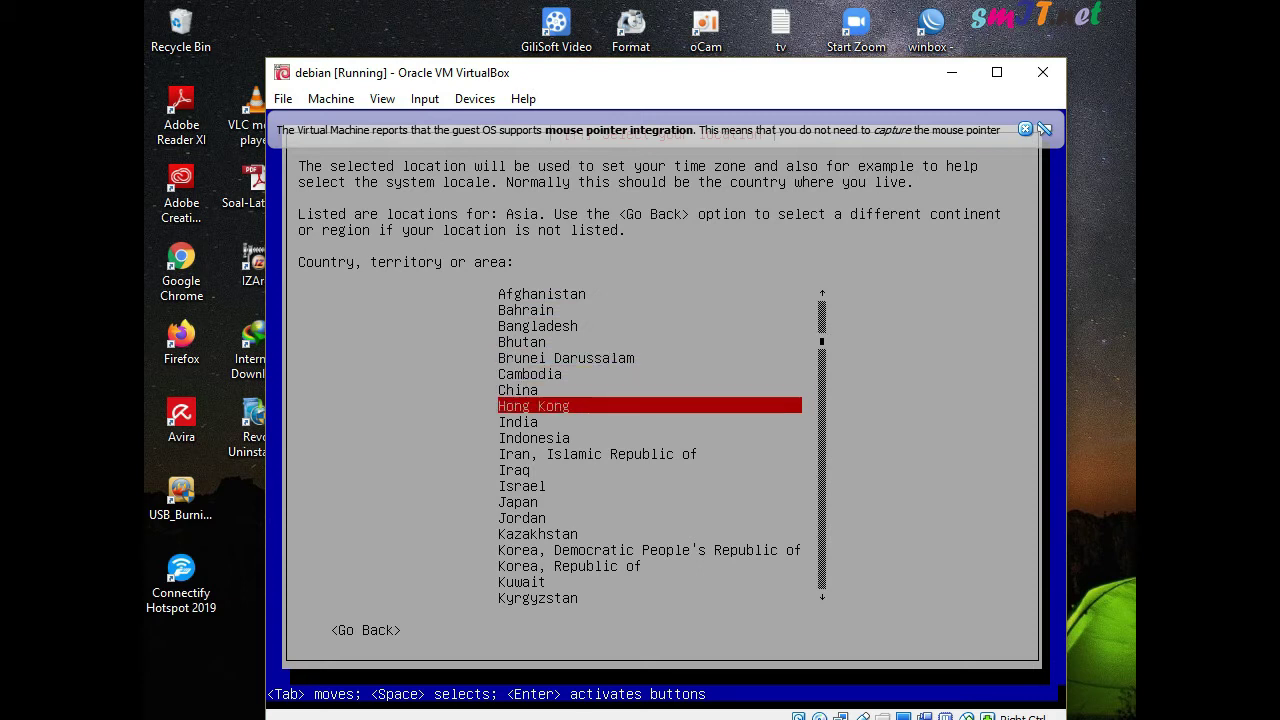
key("Down")
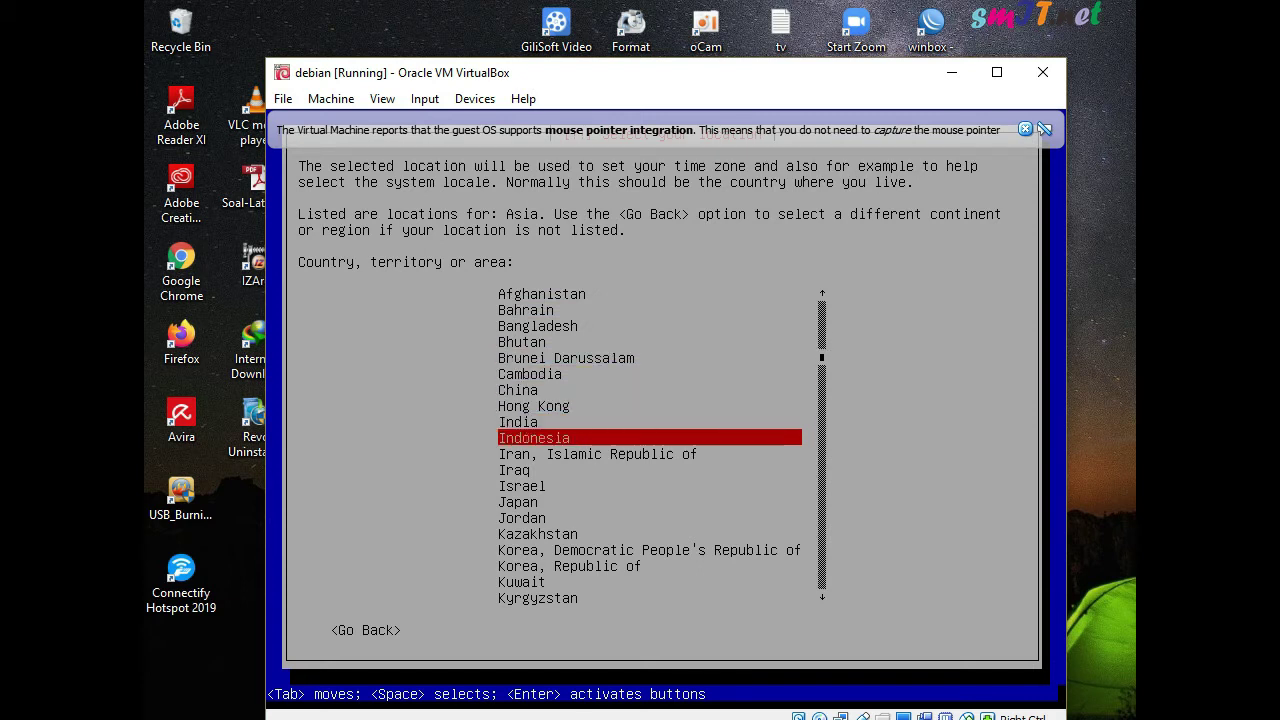
key("Return")
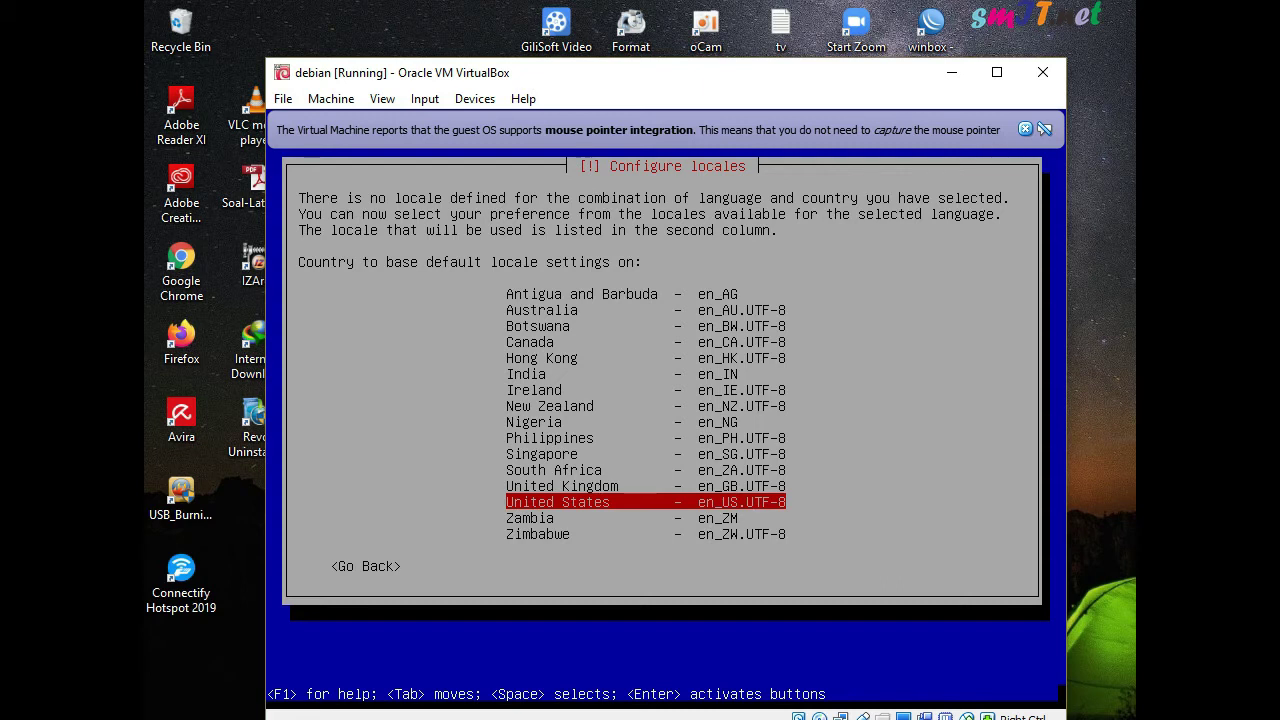
key("Return")
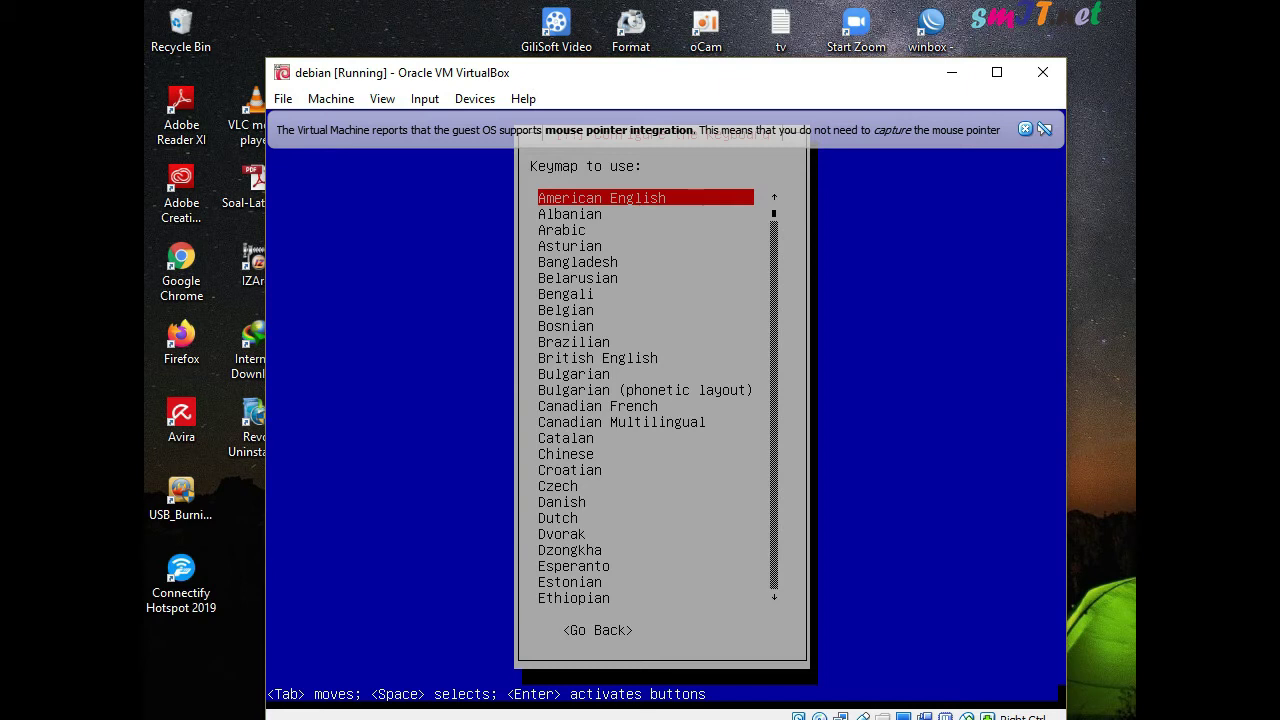
key("Return")
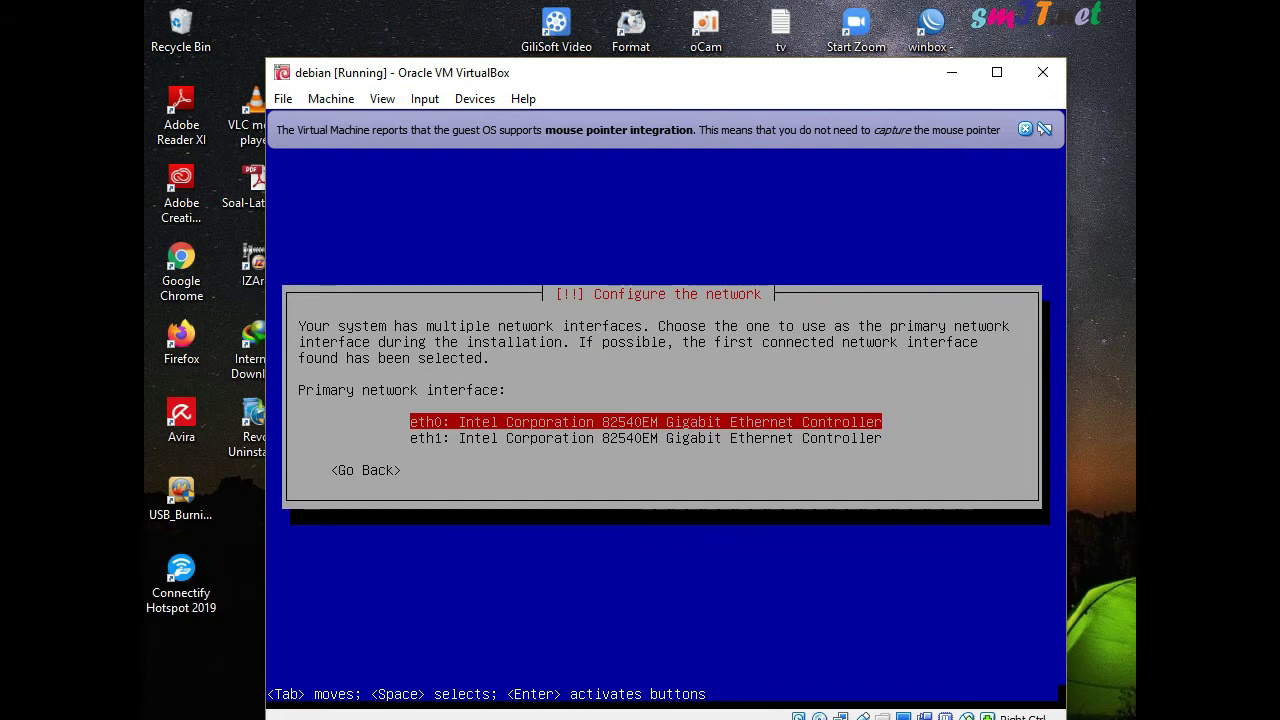
Keep eth0 as the primary network interface and let DHCP autoconfiguration finish
key("Down")
key("Up")
key("Down")
key("Up")
key("Down")
key("Up")
key("Return")
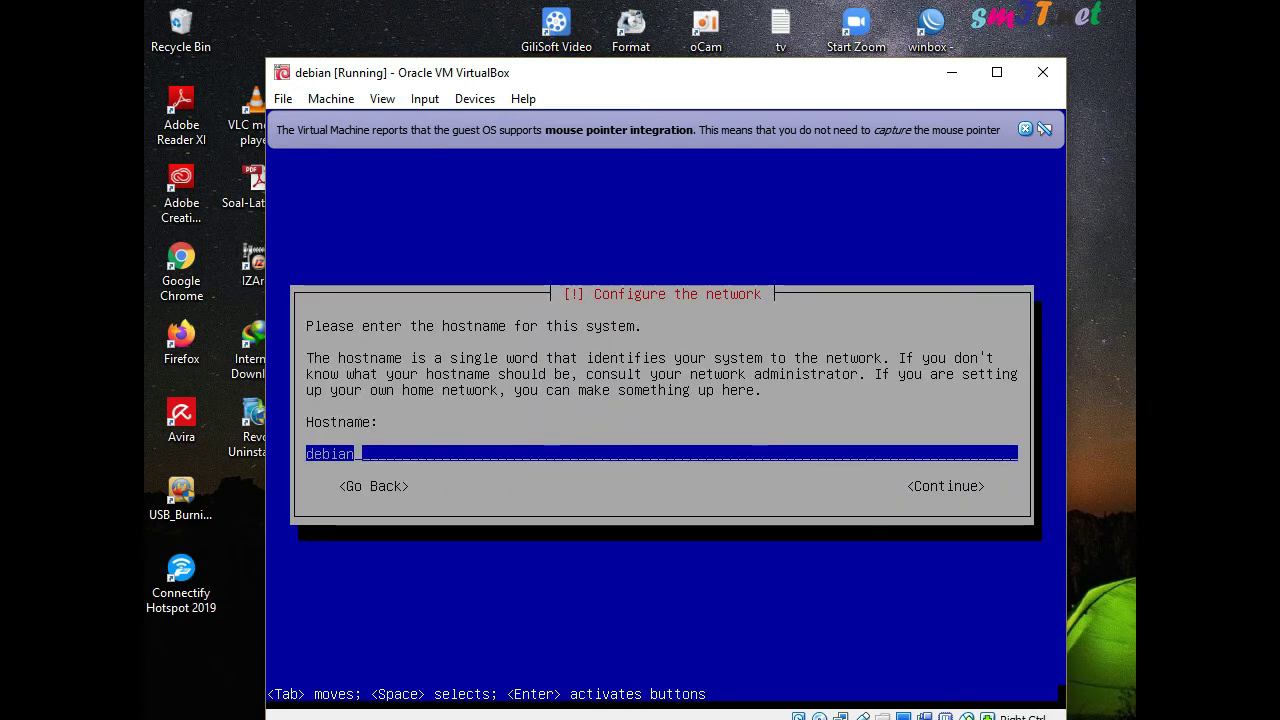
Replace the default hostname with 2tkj and leave the domain name empty
key("BackSpace")
key("BackSpace")
key("BackSpace")
key("BackSpace")
key("BackSpace")
key("BackSpace")
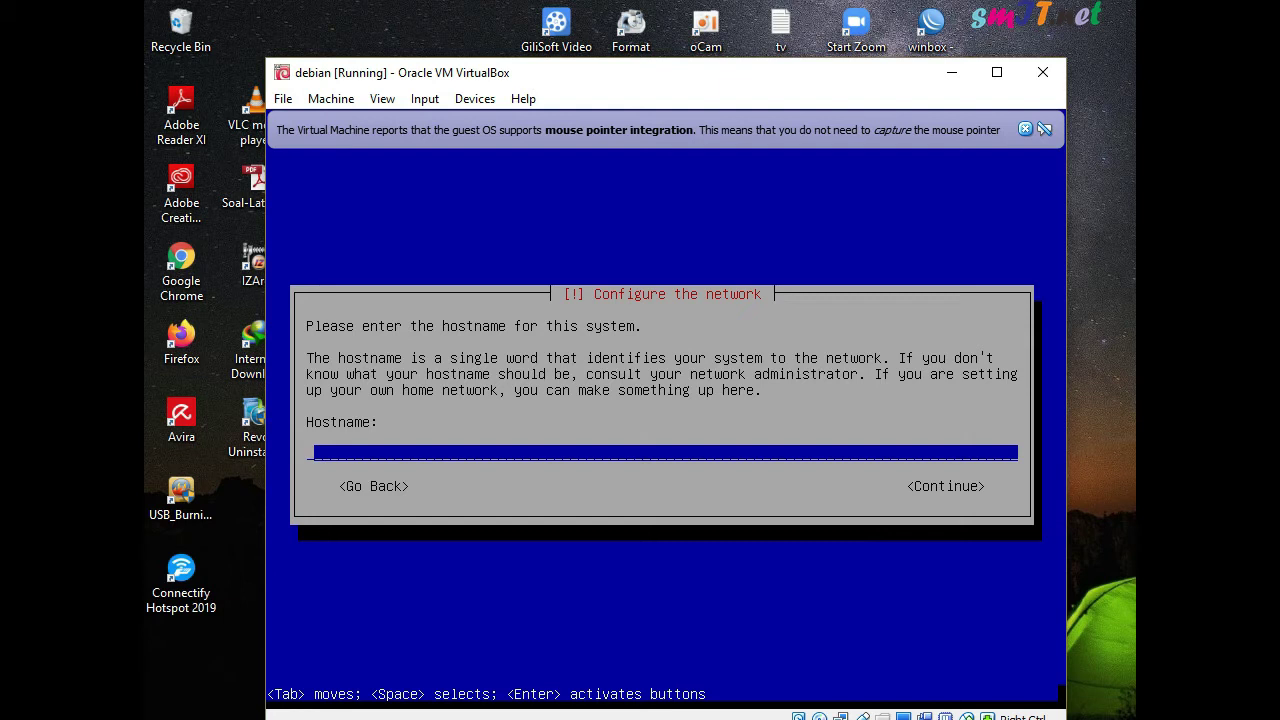
type("tekaje")
key("BackSpace")
key("BackSpace")
key("BackSpace")
key("BackSpace")
key("BackSpace")
key("BackSpace")
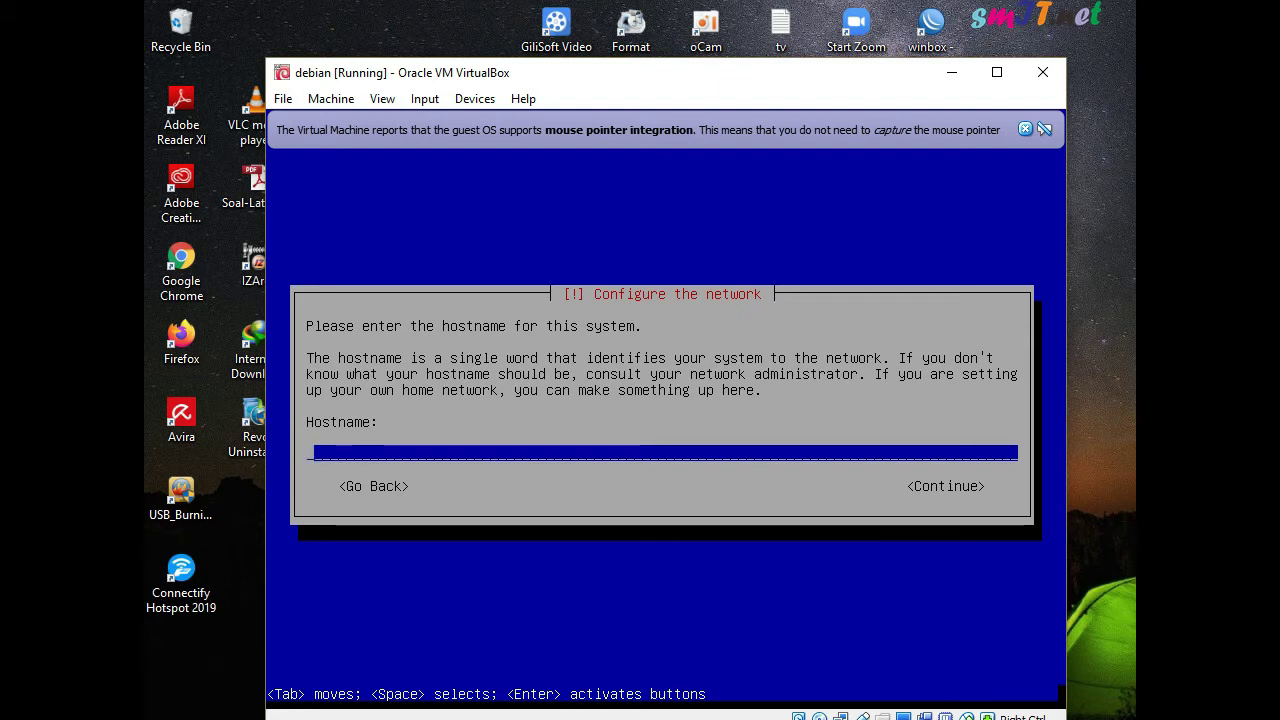
type("2tkj")
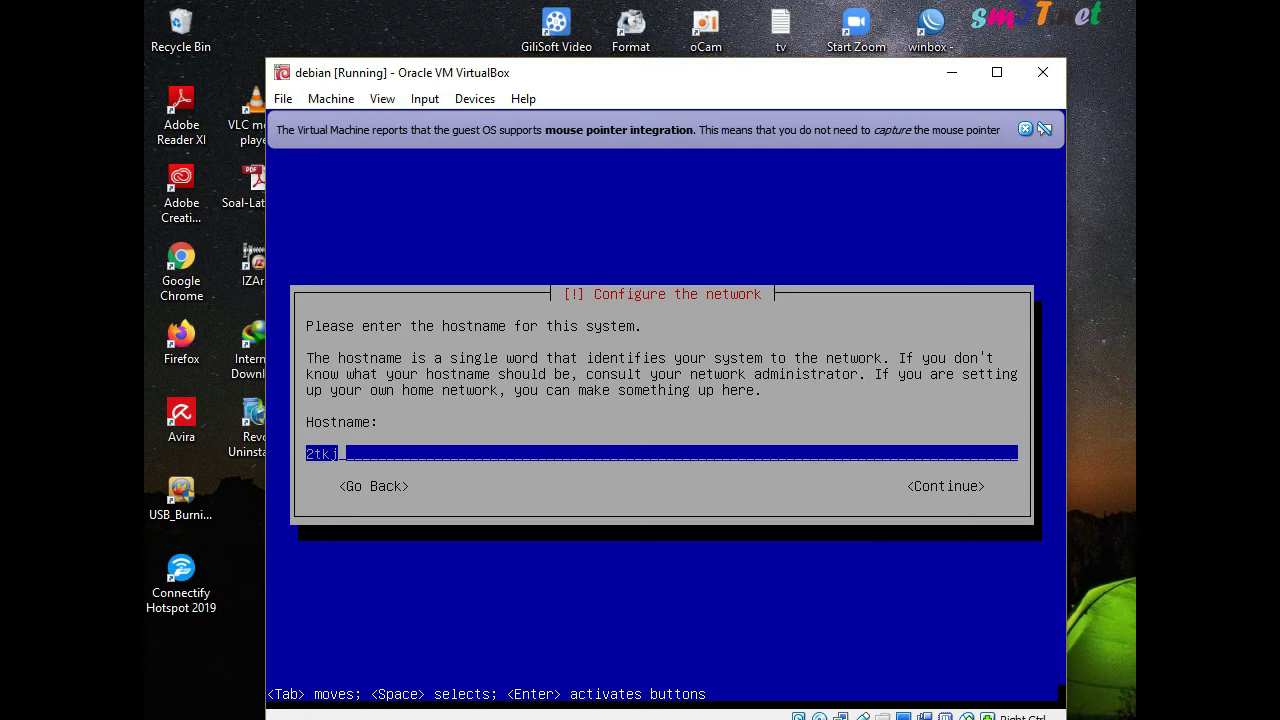
key("Tab")
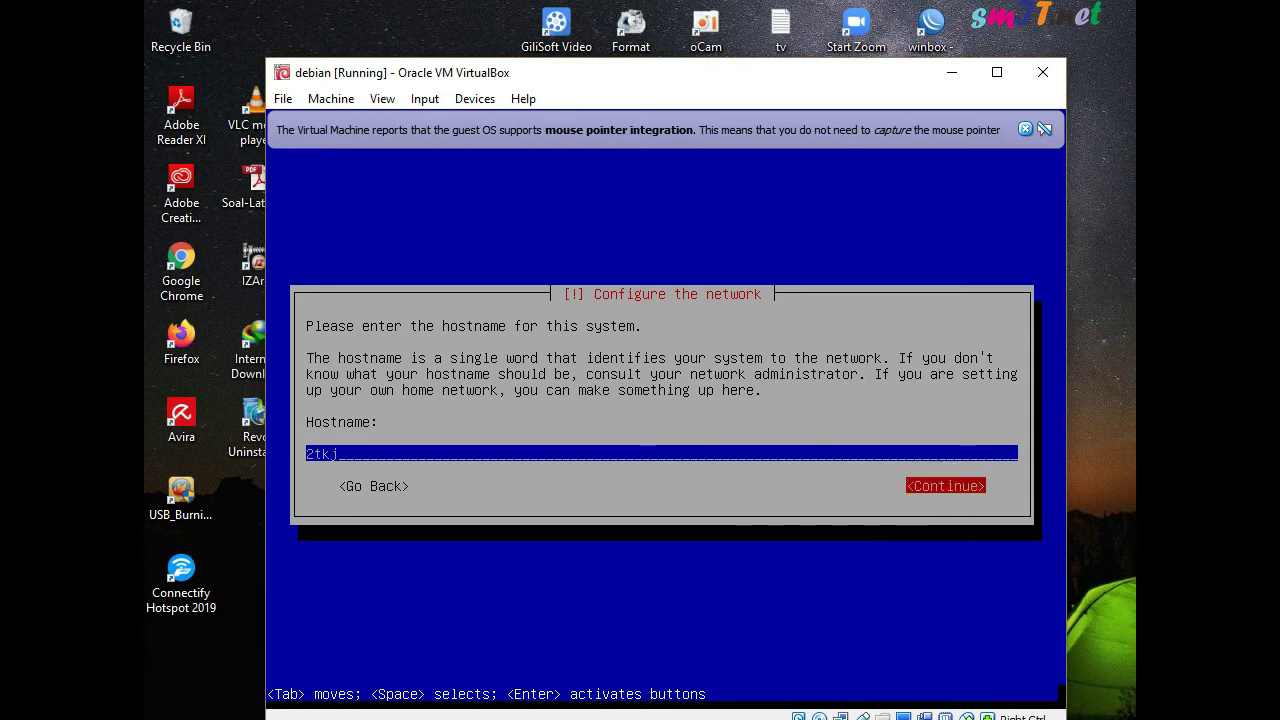
key("Tab")
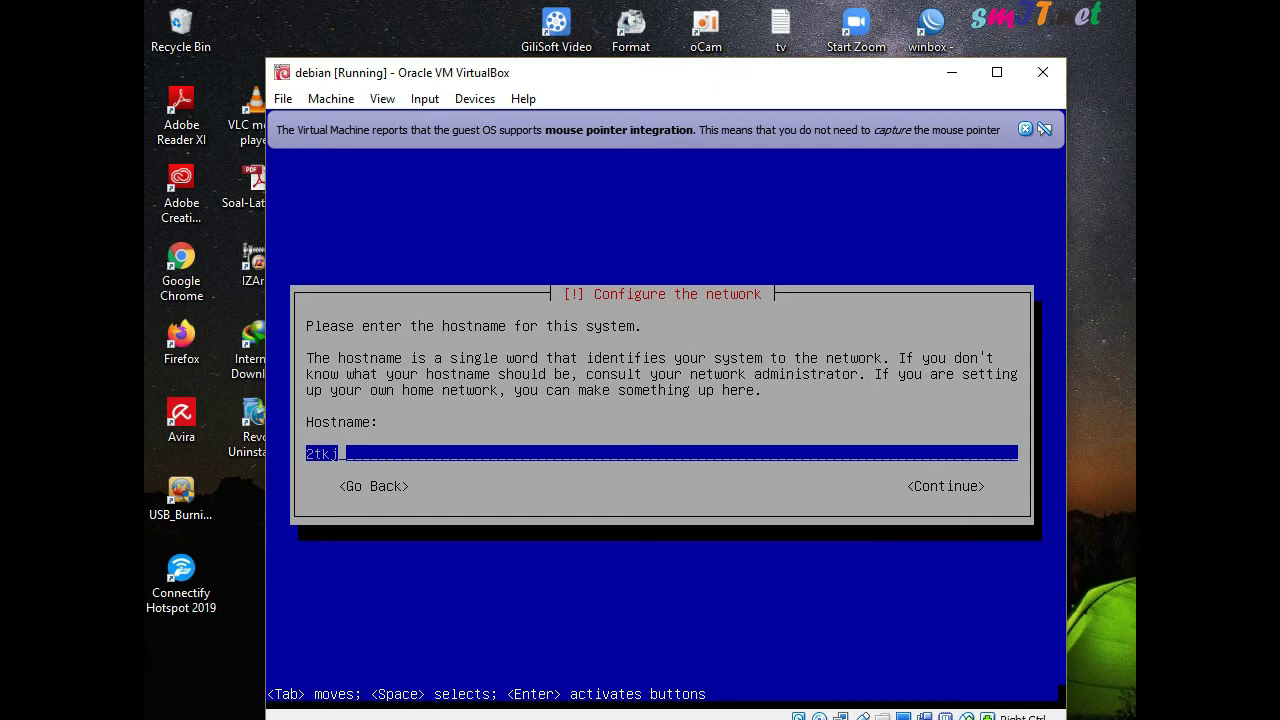
key("Return")
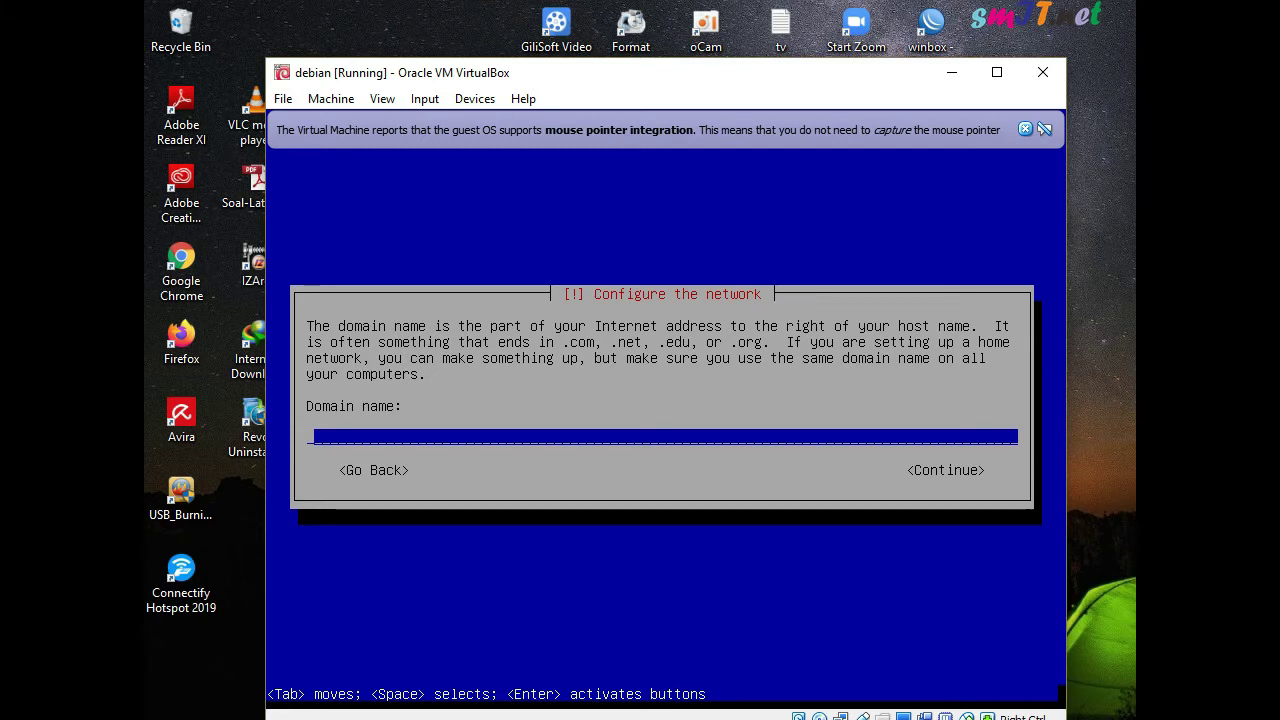
key("Return")
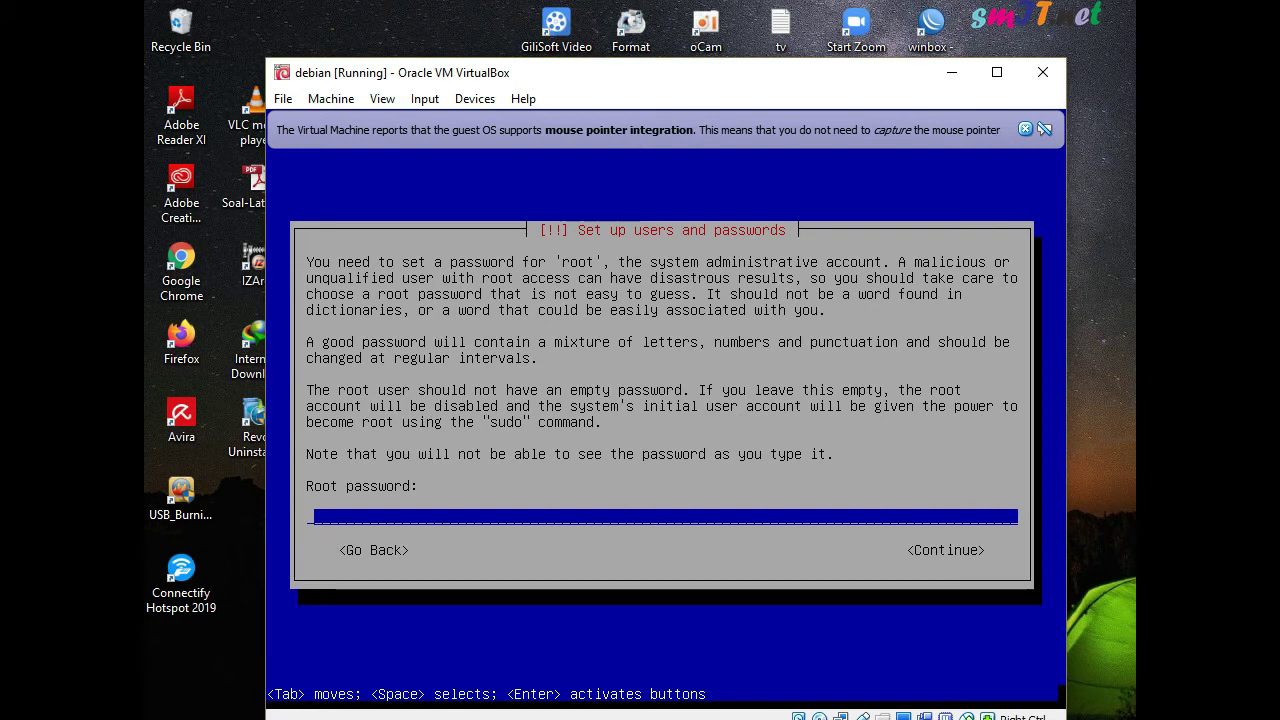
Enter the root password and retype it to verify
type("***")
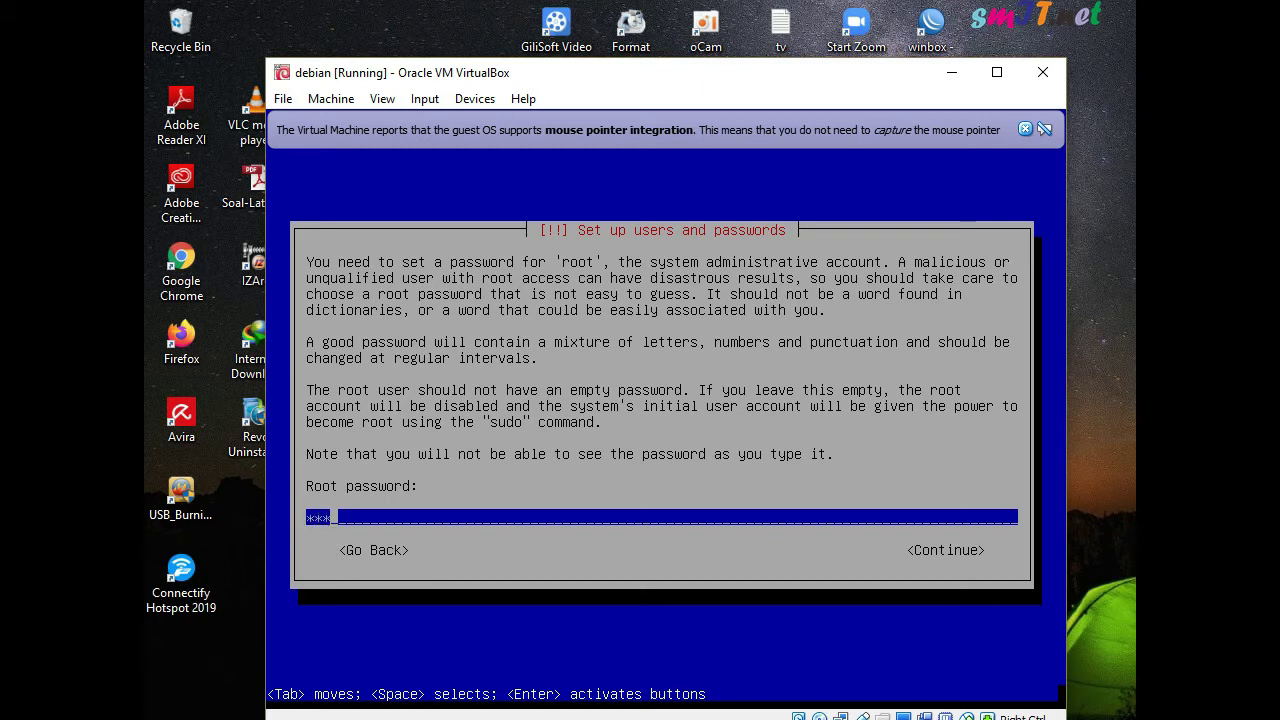
key("Return")
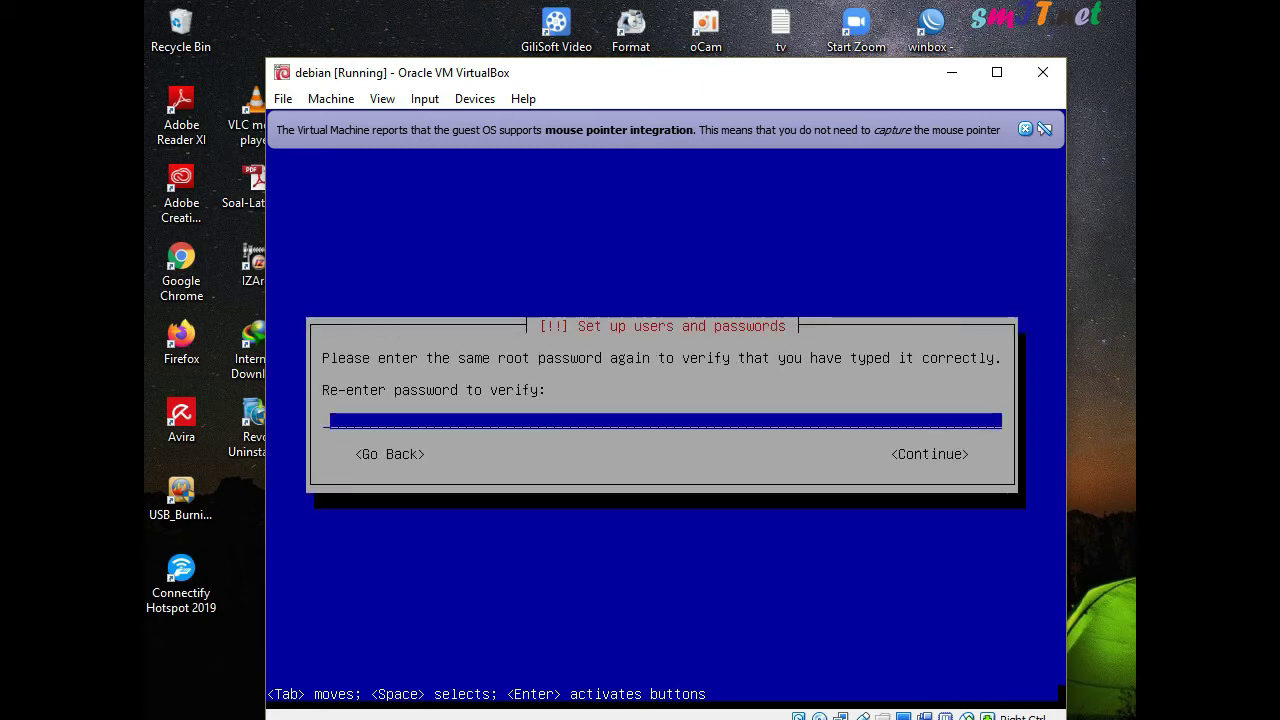
type("***")
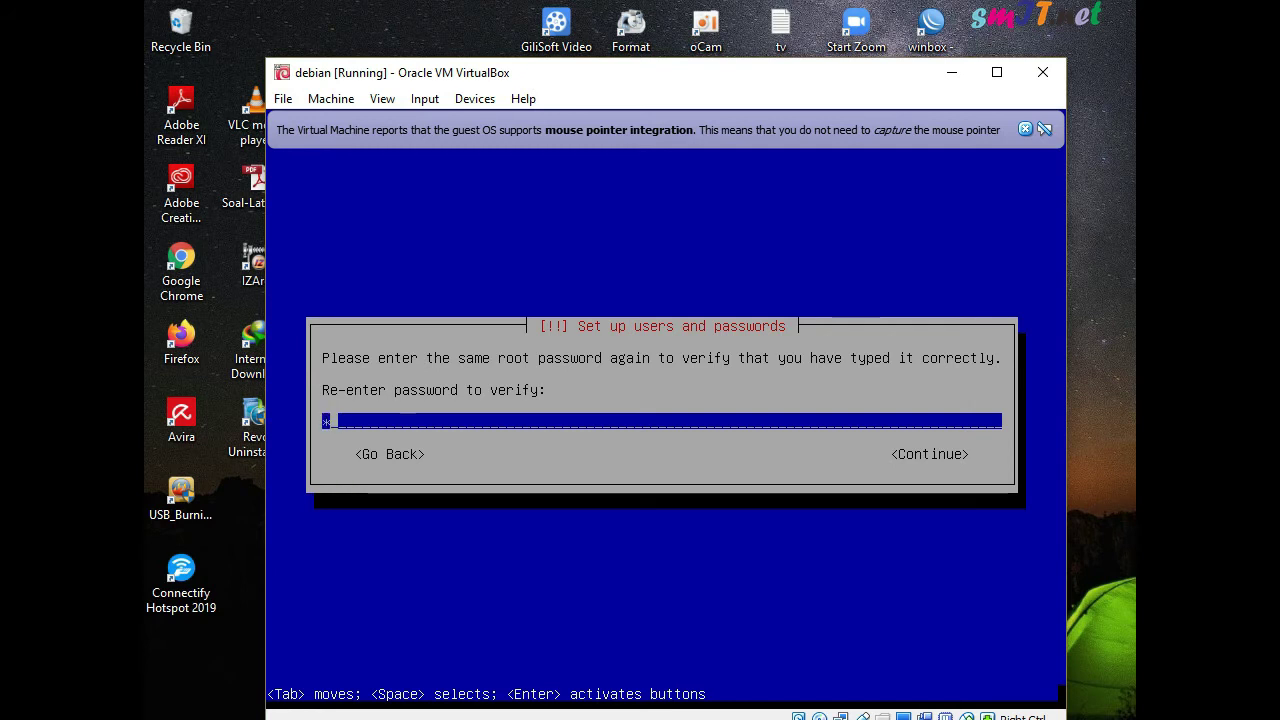
key("Return")
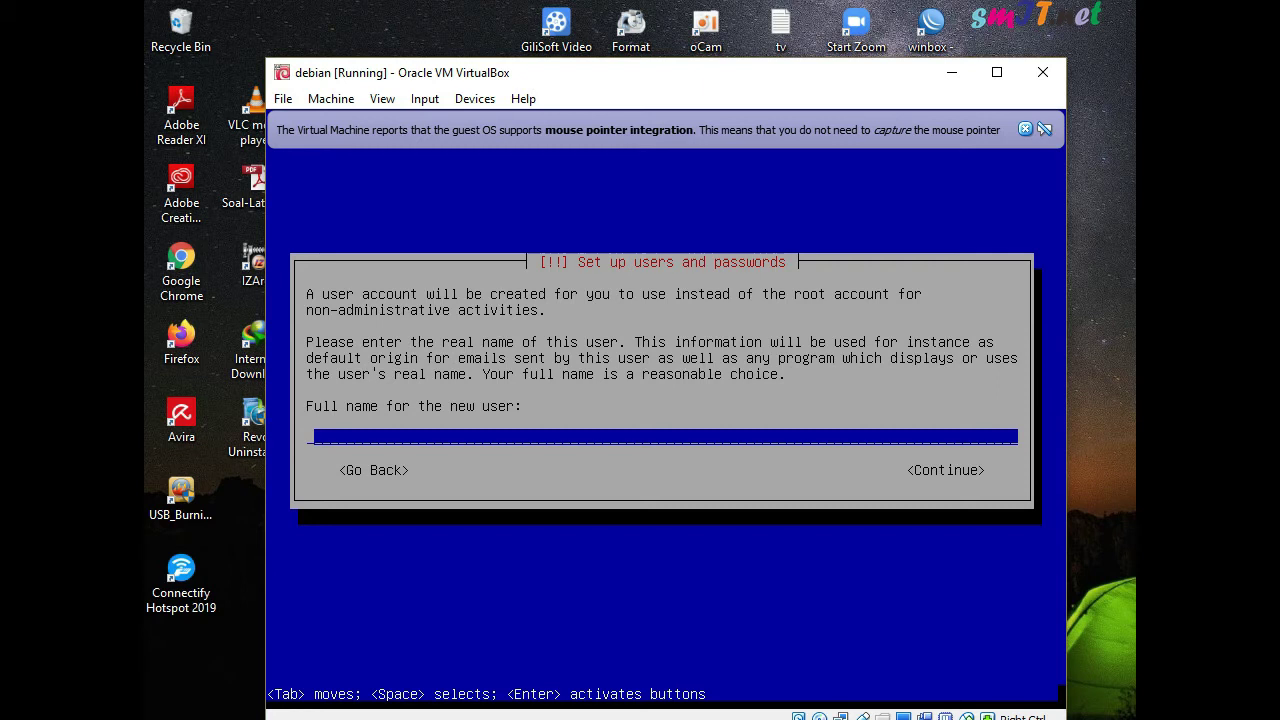
Enter the user's full name, keep the suggested username, and set and confirm a password
type("tekaje2")
key("Return")
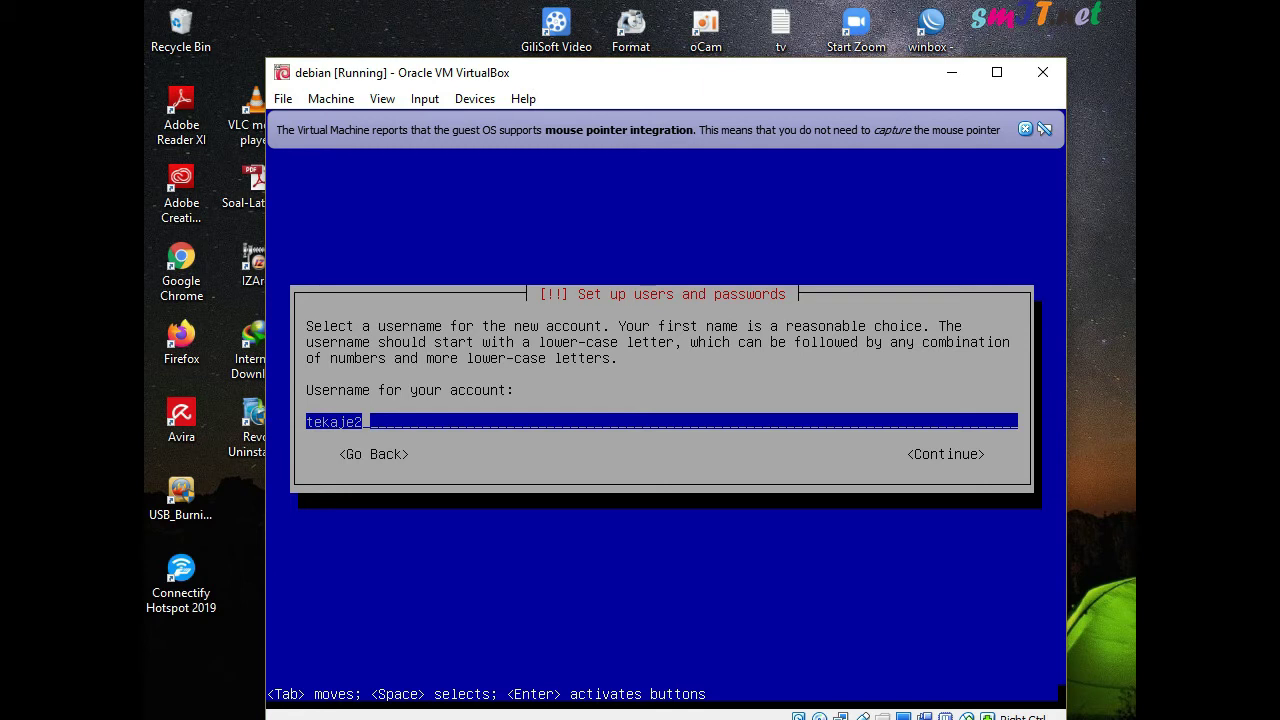
key("Return")
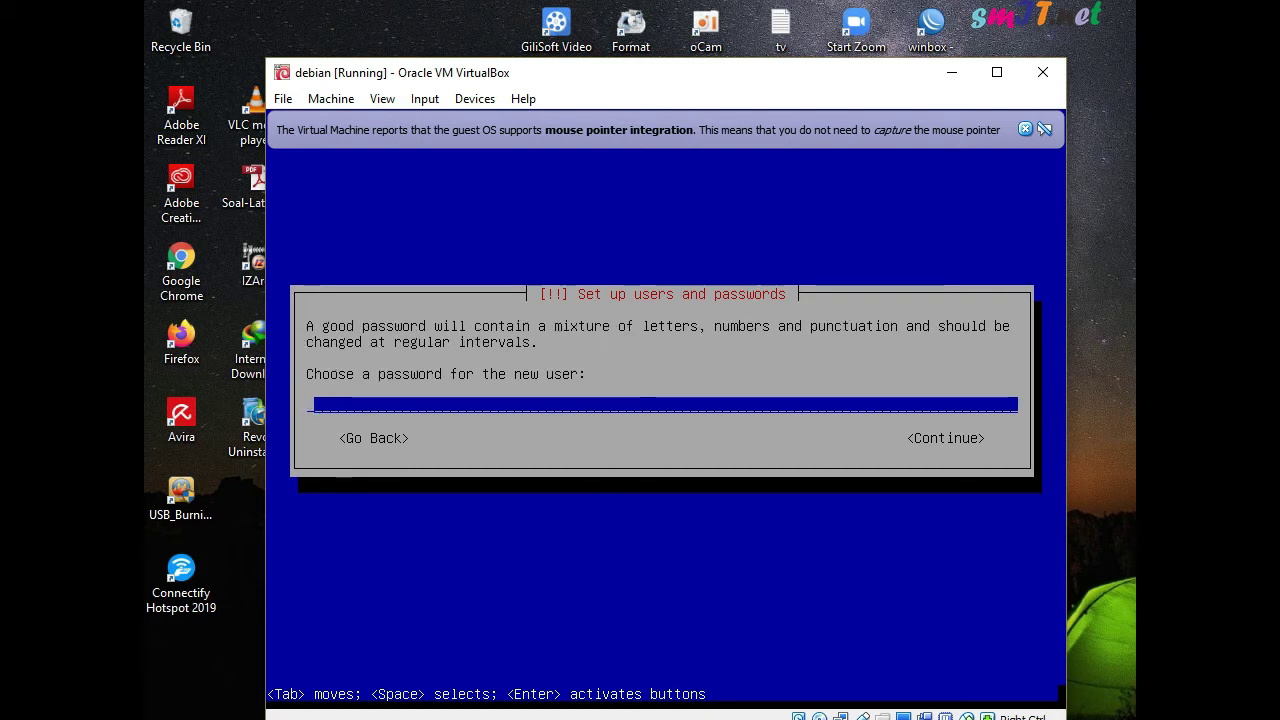
type("123")
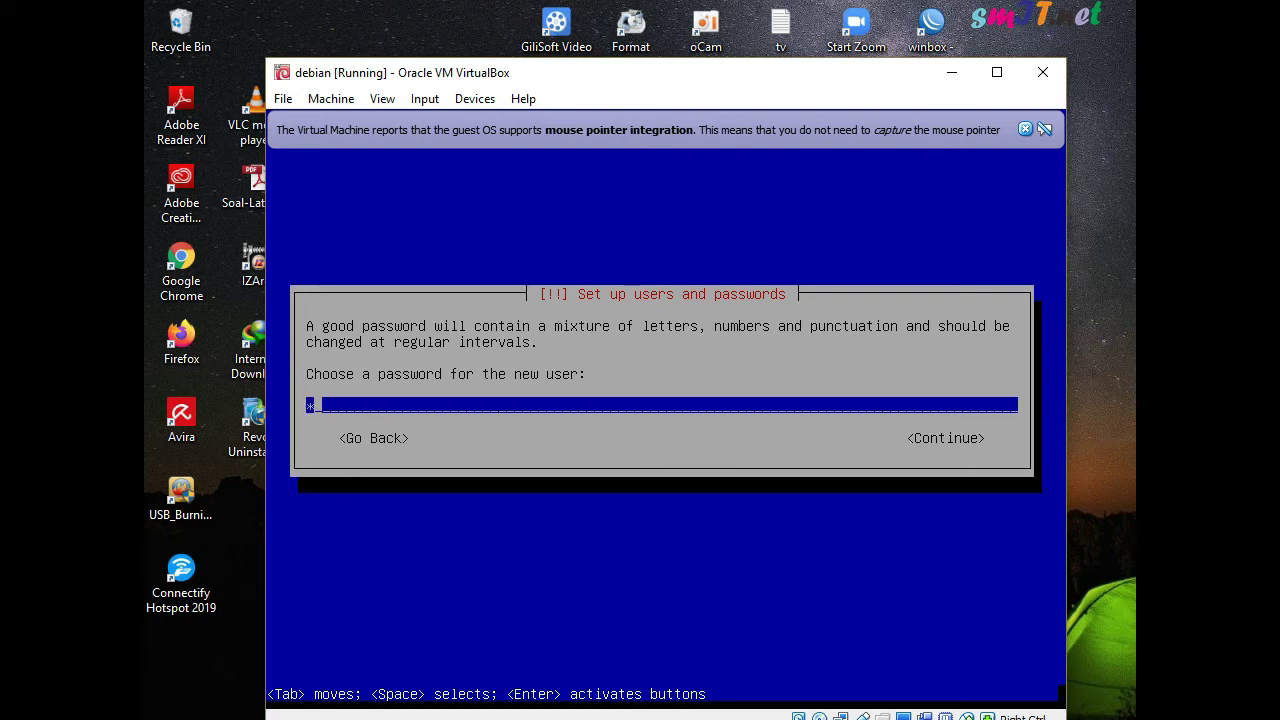
key("Return")
type("123")
key("Return")
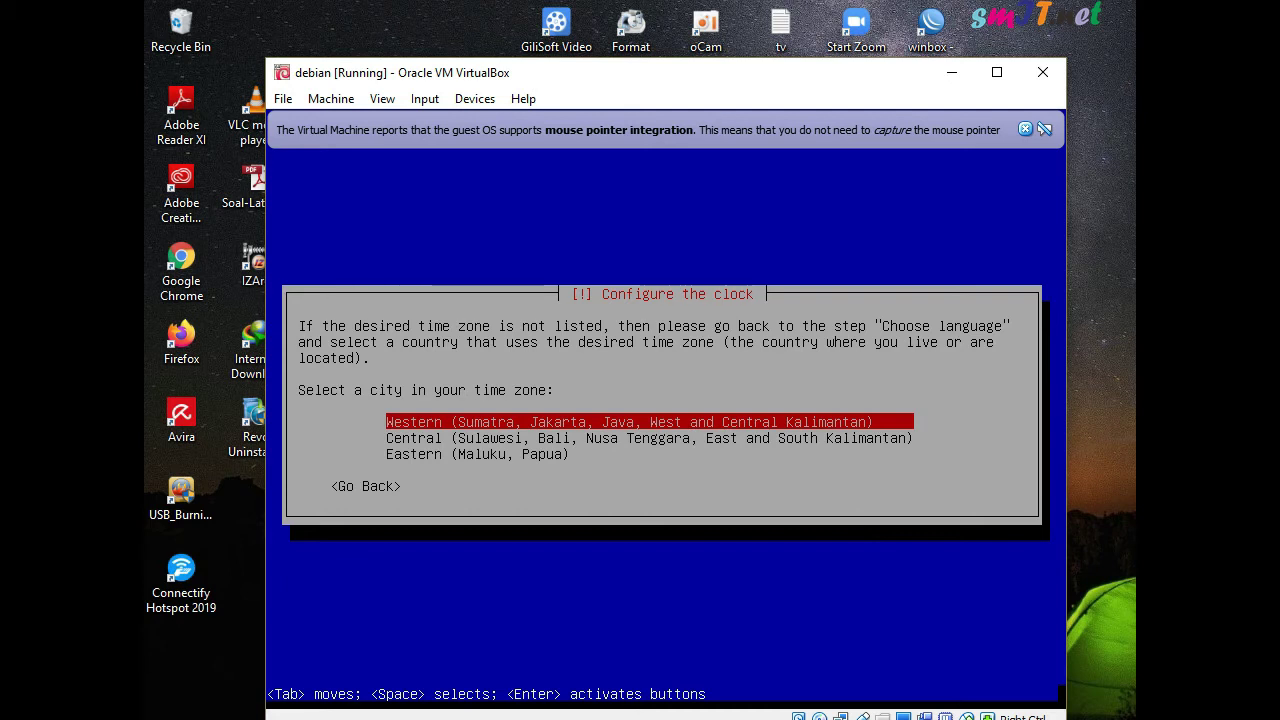
Choose Indonesia's Western time zone from the list
key("Down")
key("Up")
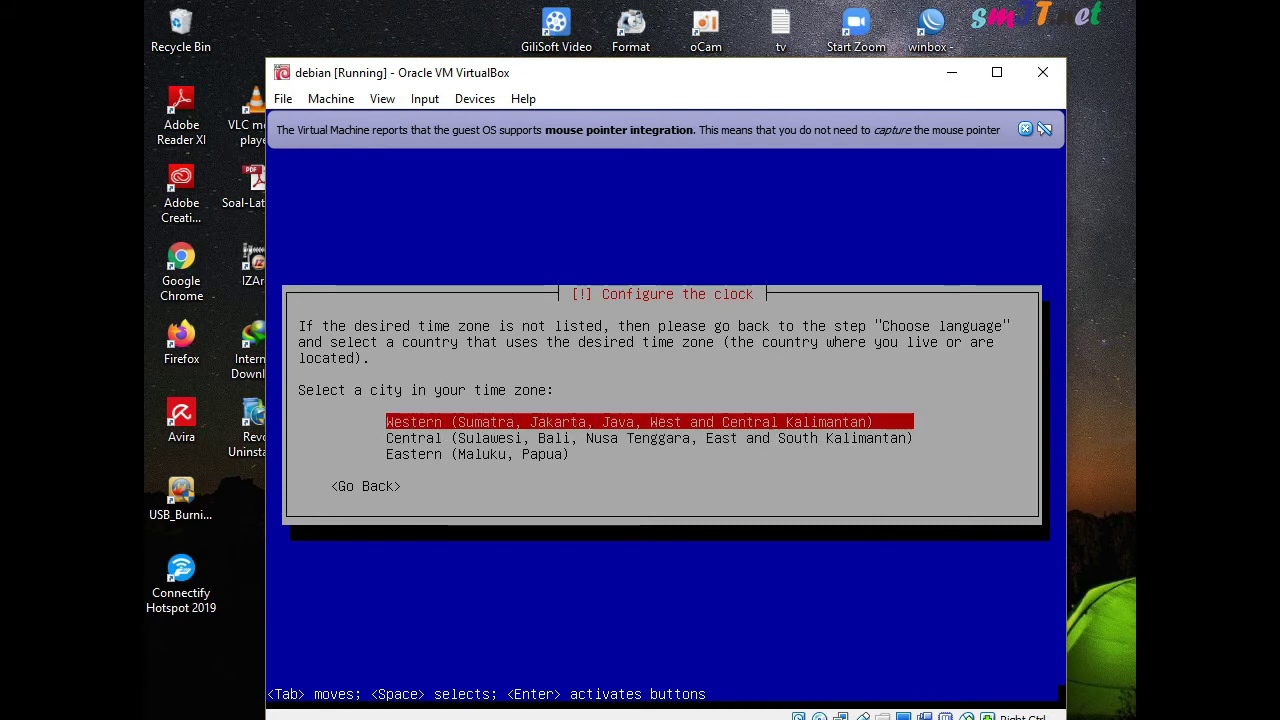
key("Down")
key("Down")
key("Up")
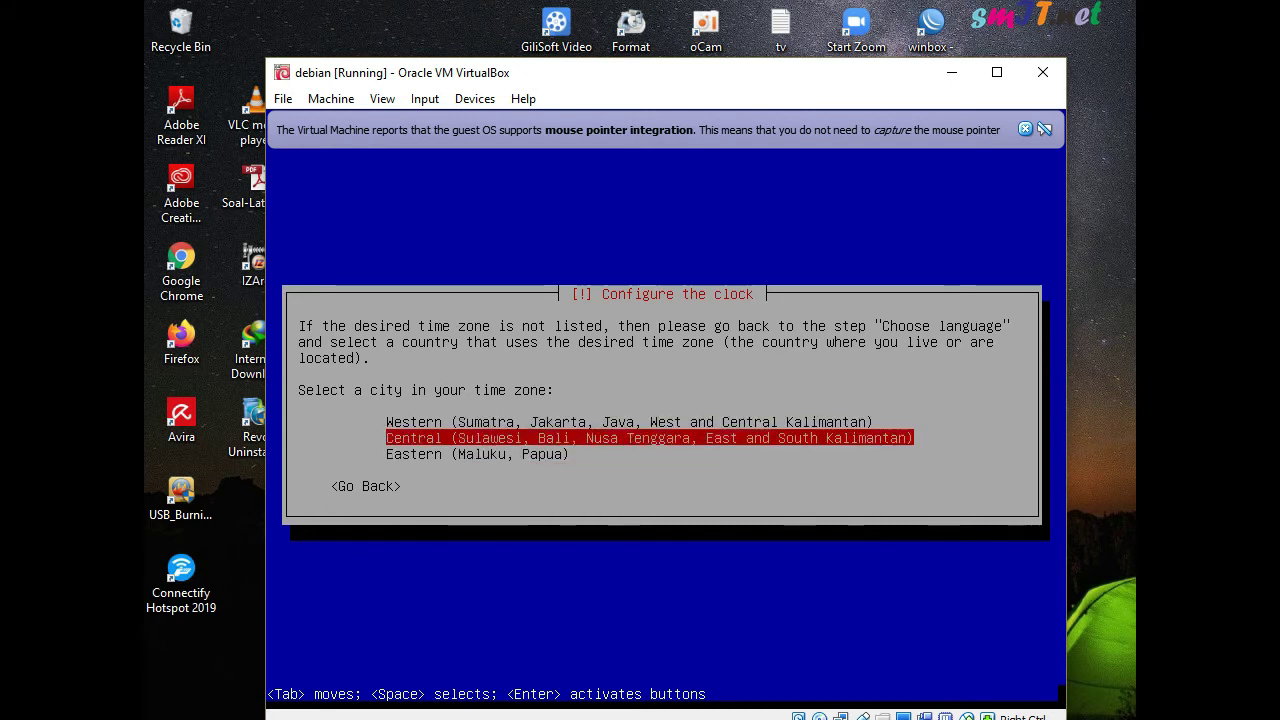
key("Up")
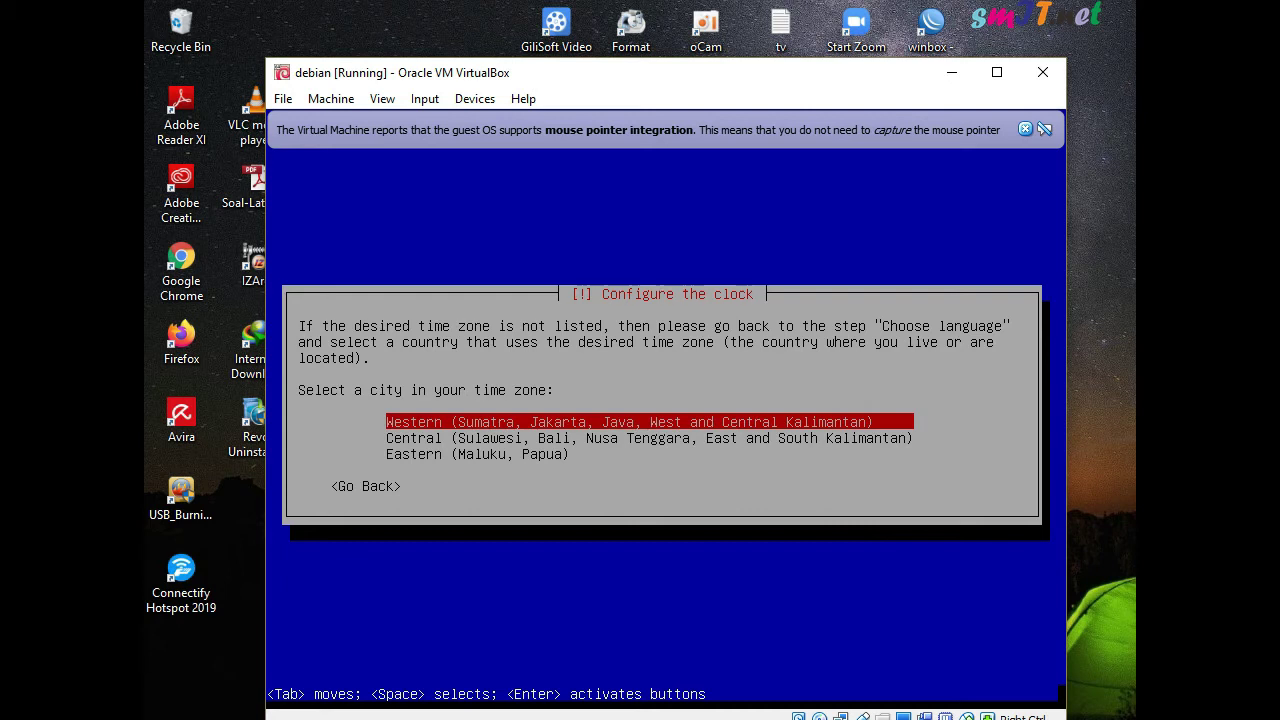
key("Return")
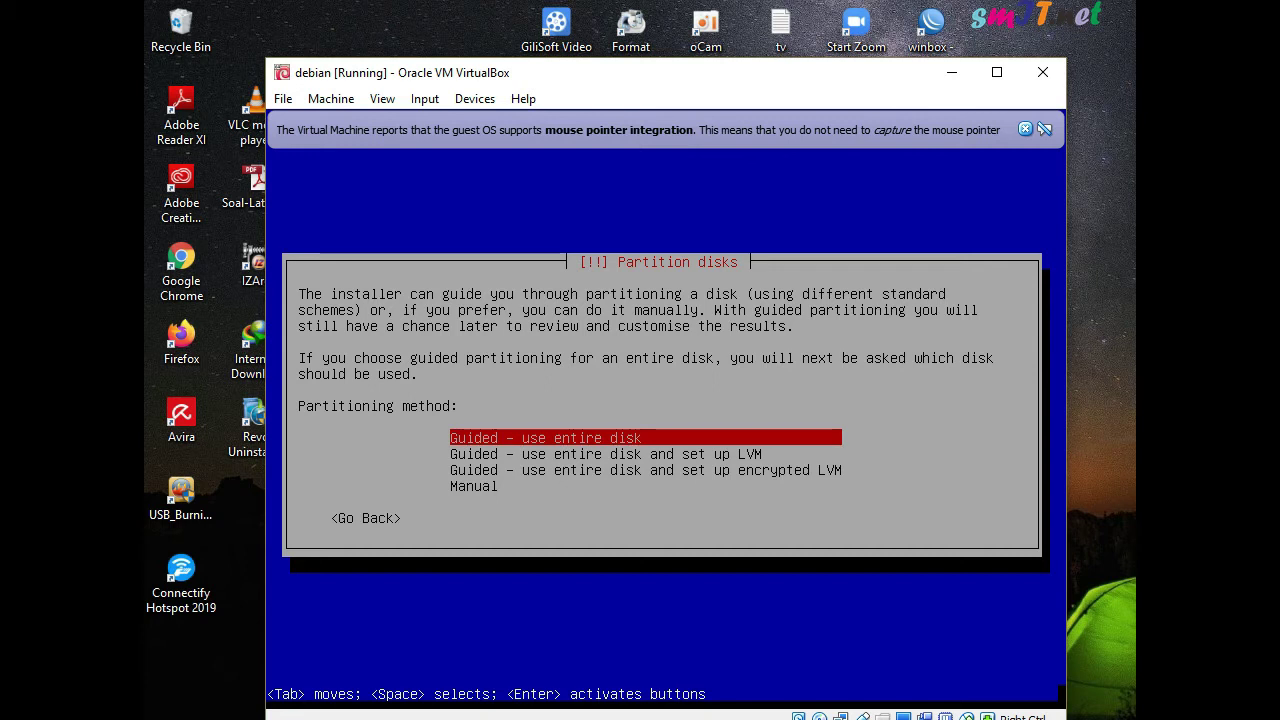
Compare the partitioning methods, then choose 'Guided - use entire disk'
key("Down")
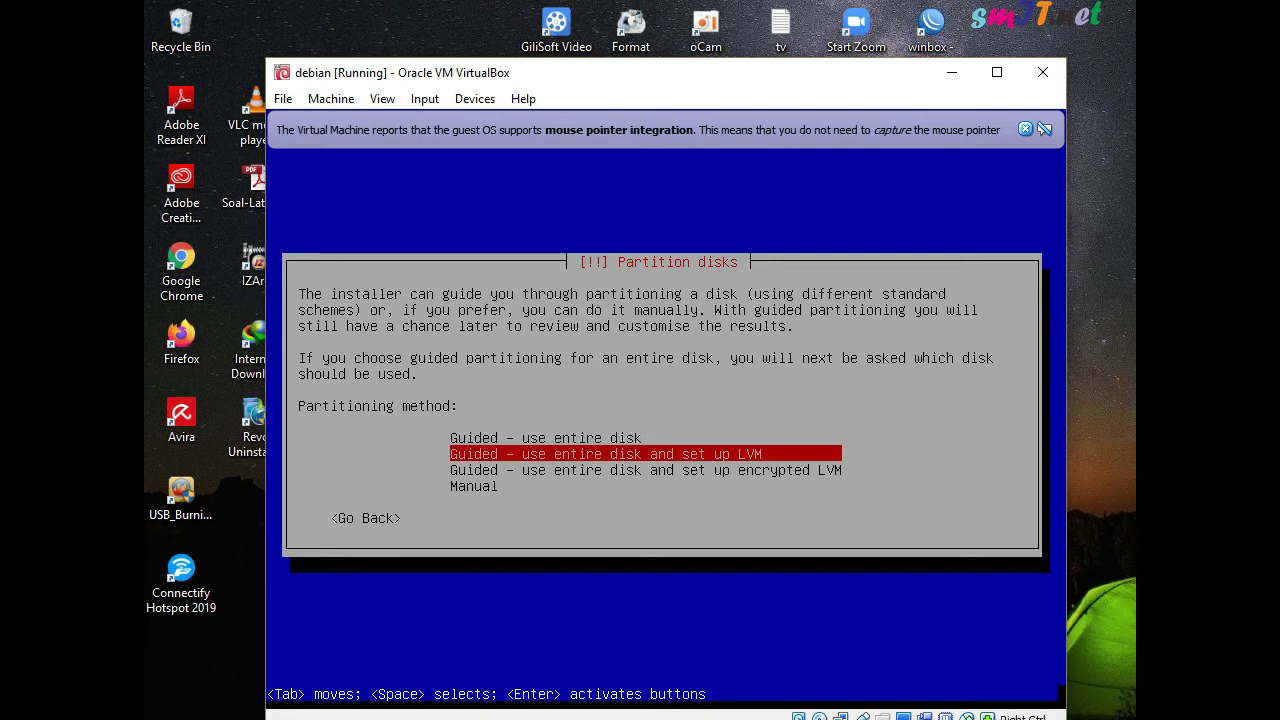
key("Down")
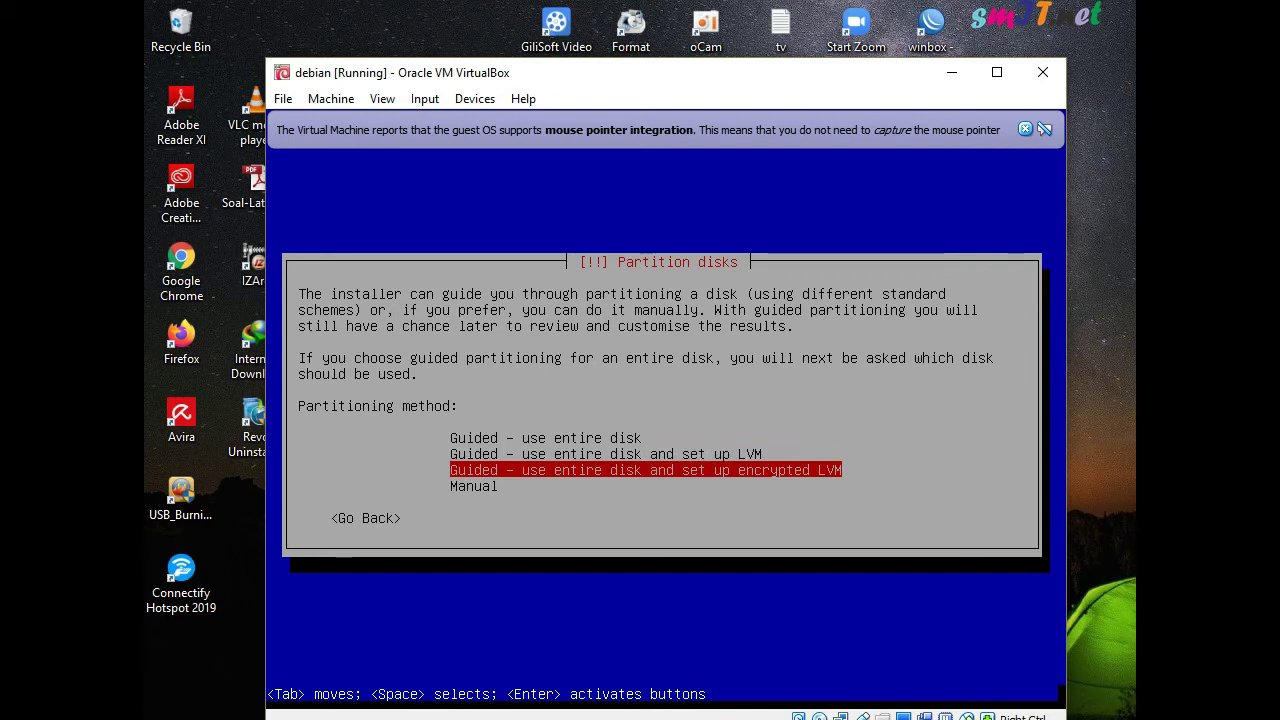
key("Down")
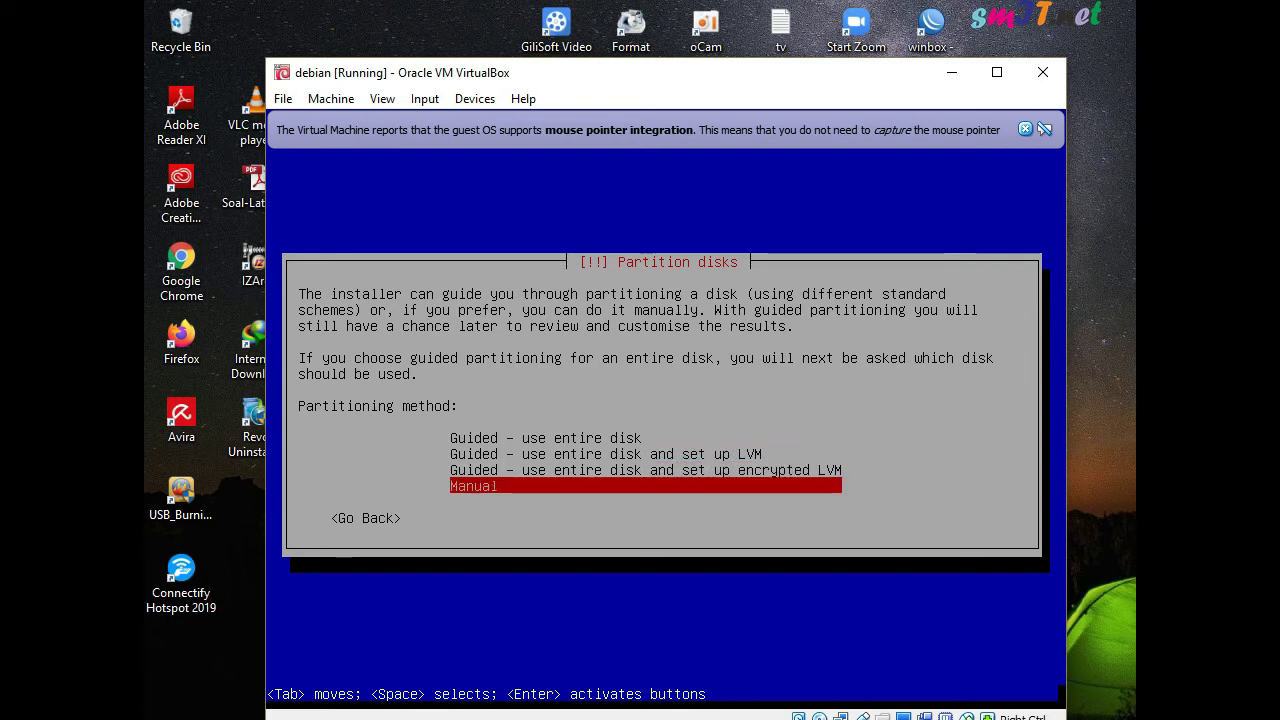
key("Up")
key("Up")
key("Down")
key("Down")
key("Down")
key("Up")
key("Up")
key("Up")
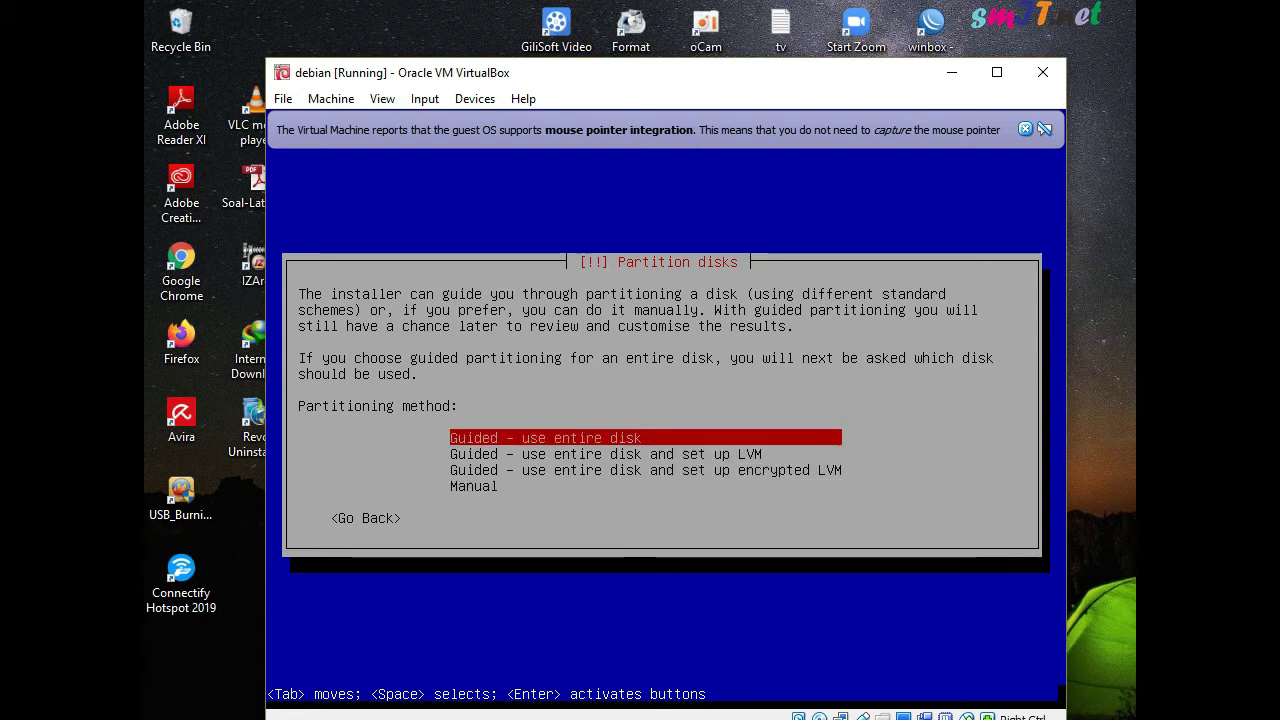
key("Down")
key("Down")
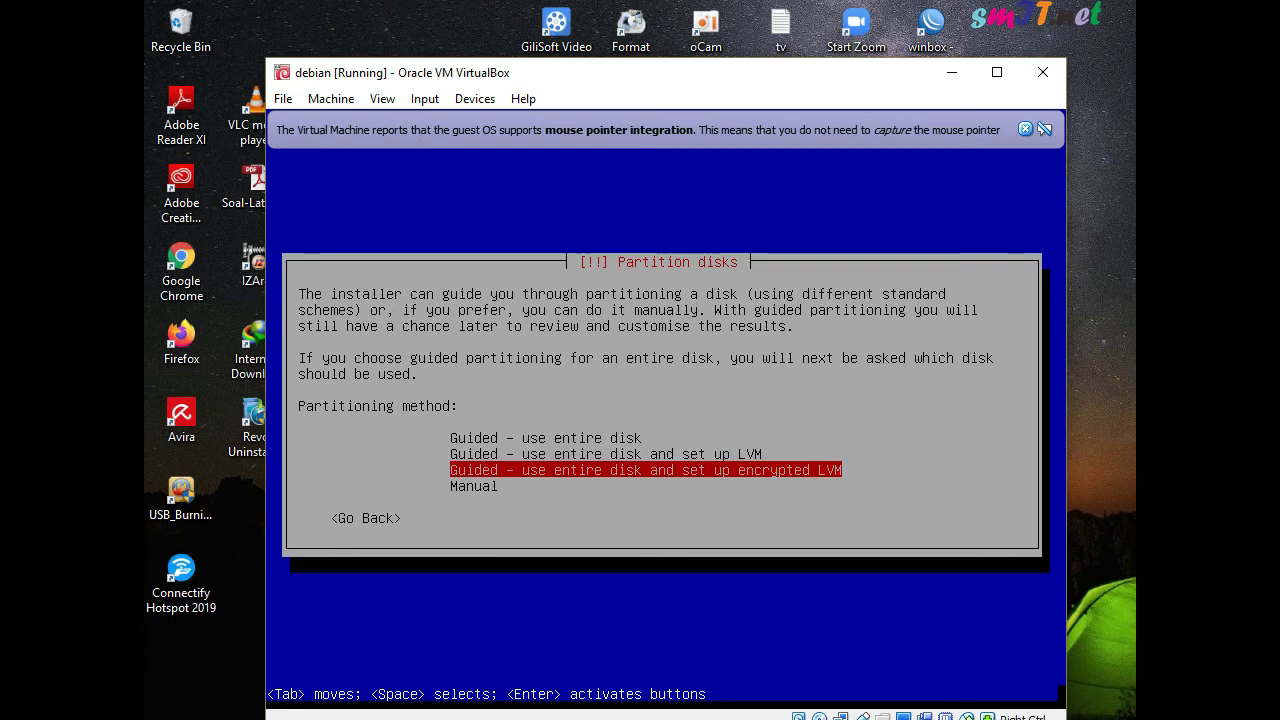
key("Down")
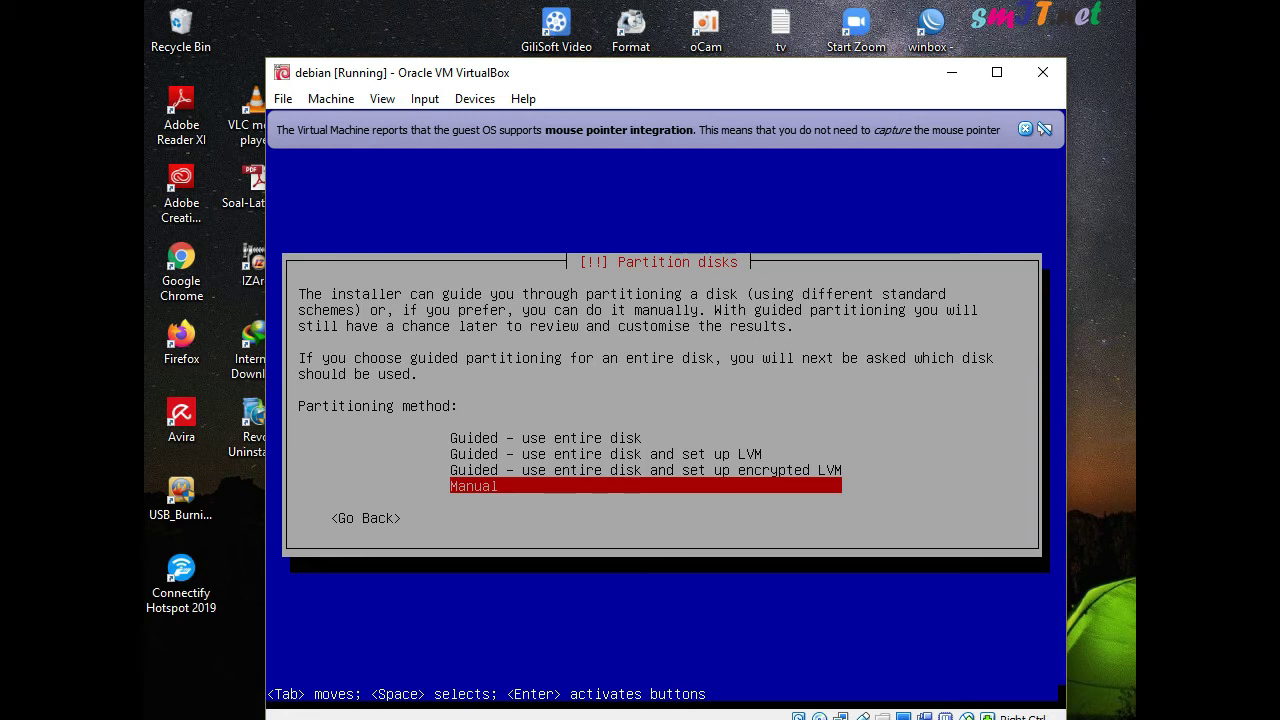
key("Up")
key("Up")
key("Up")
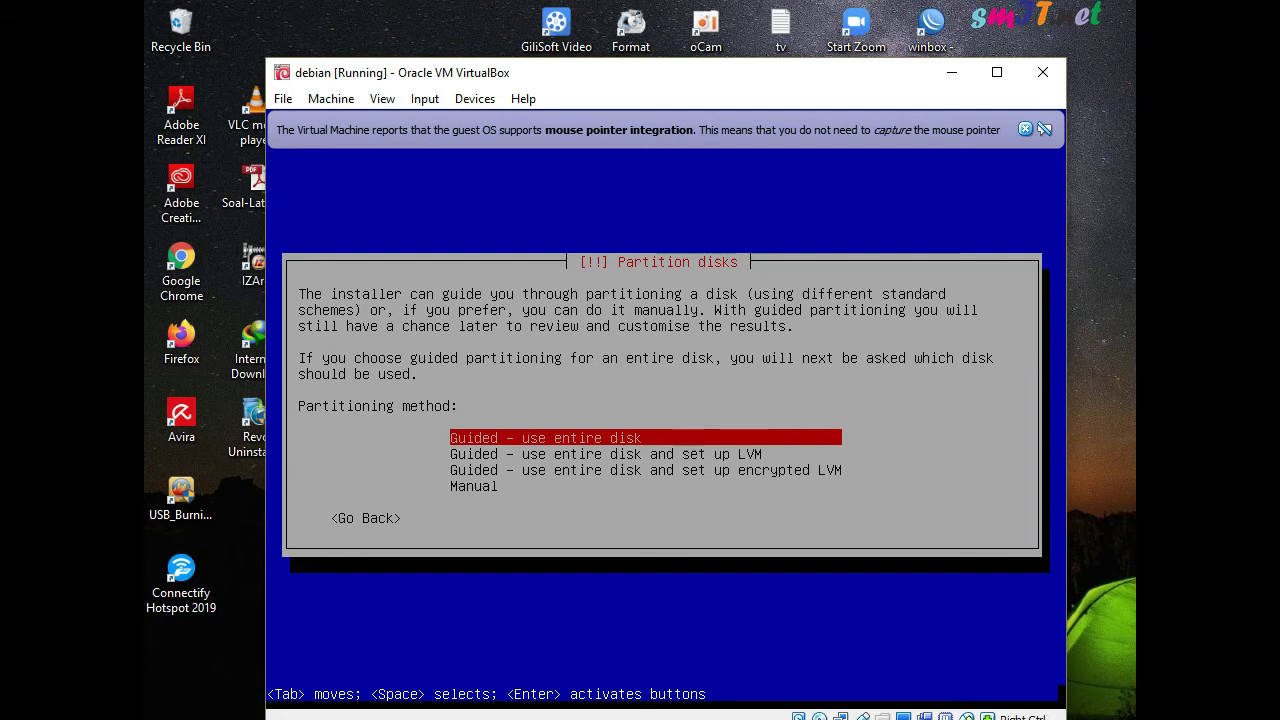
key("Return")
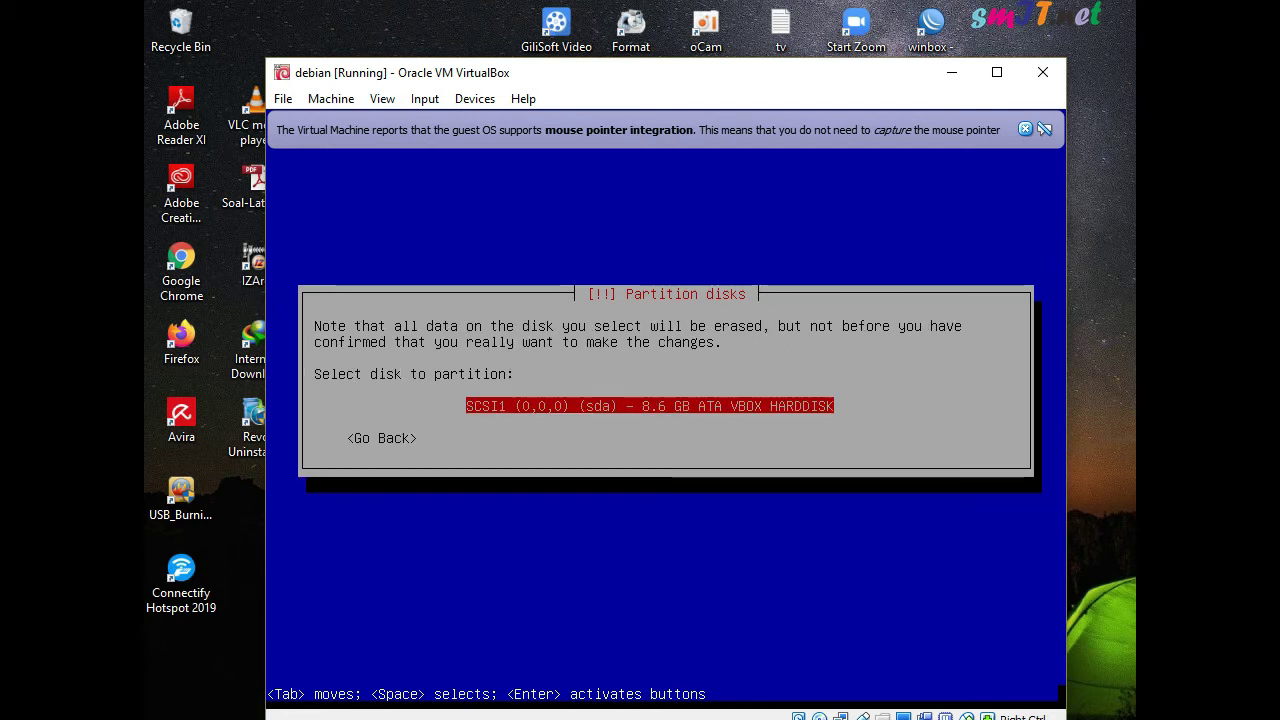
Choose the 8.6 GB VBOX HARDDISK with all files in one partition
key("Return")
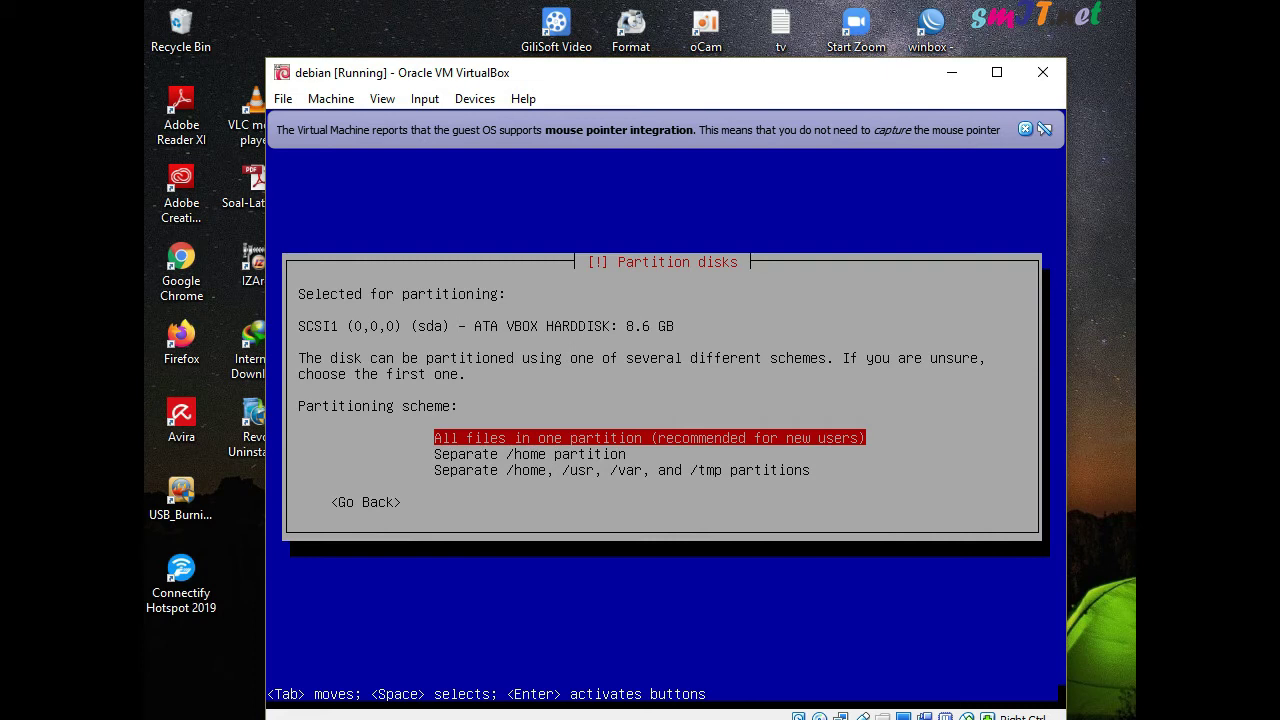
key("Return")
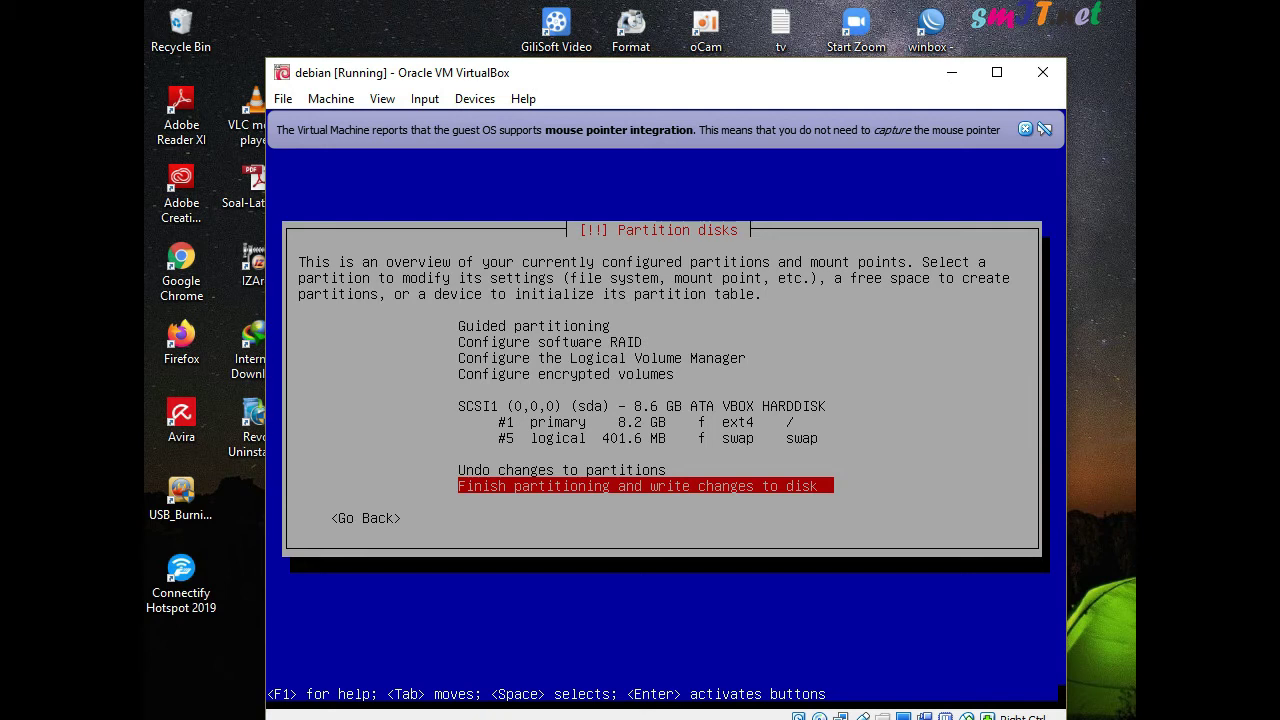
Finish partitioning and confirm writing the changes to disk
key("Return")
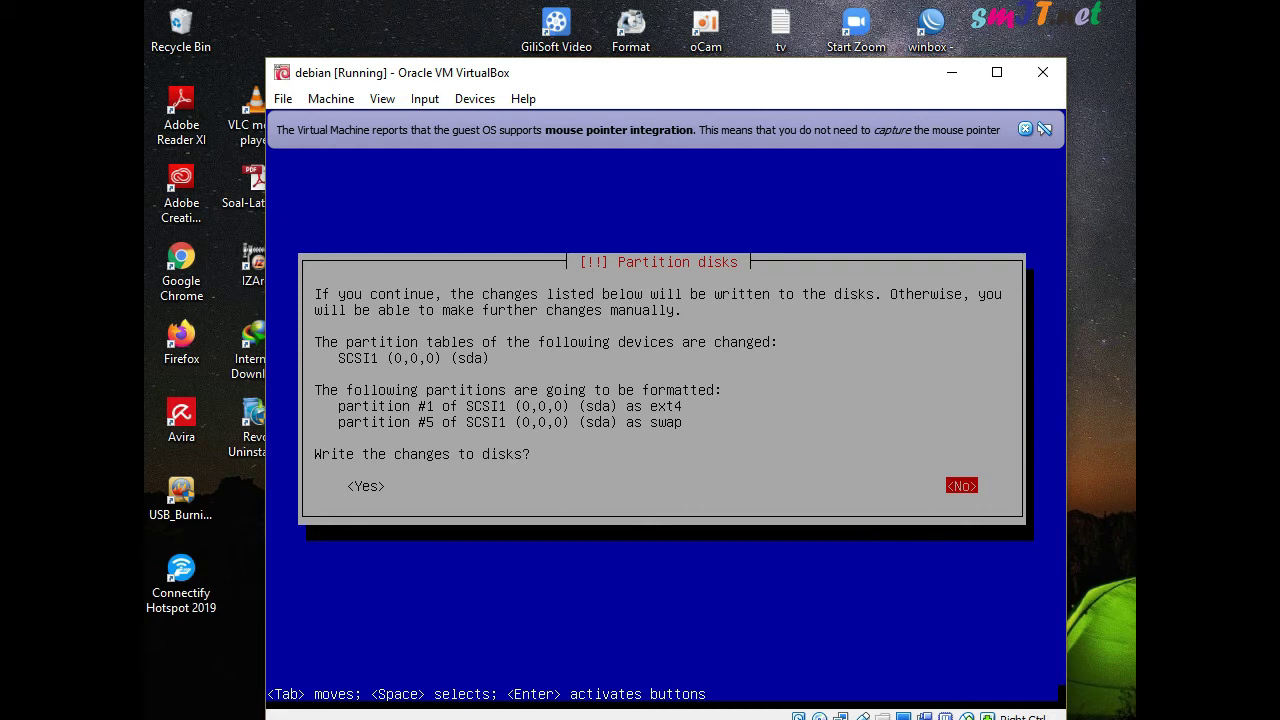
key("Tab")
key("Return")
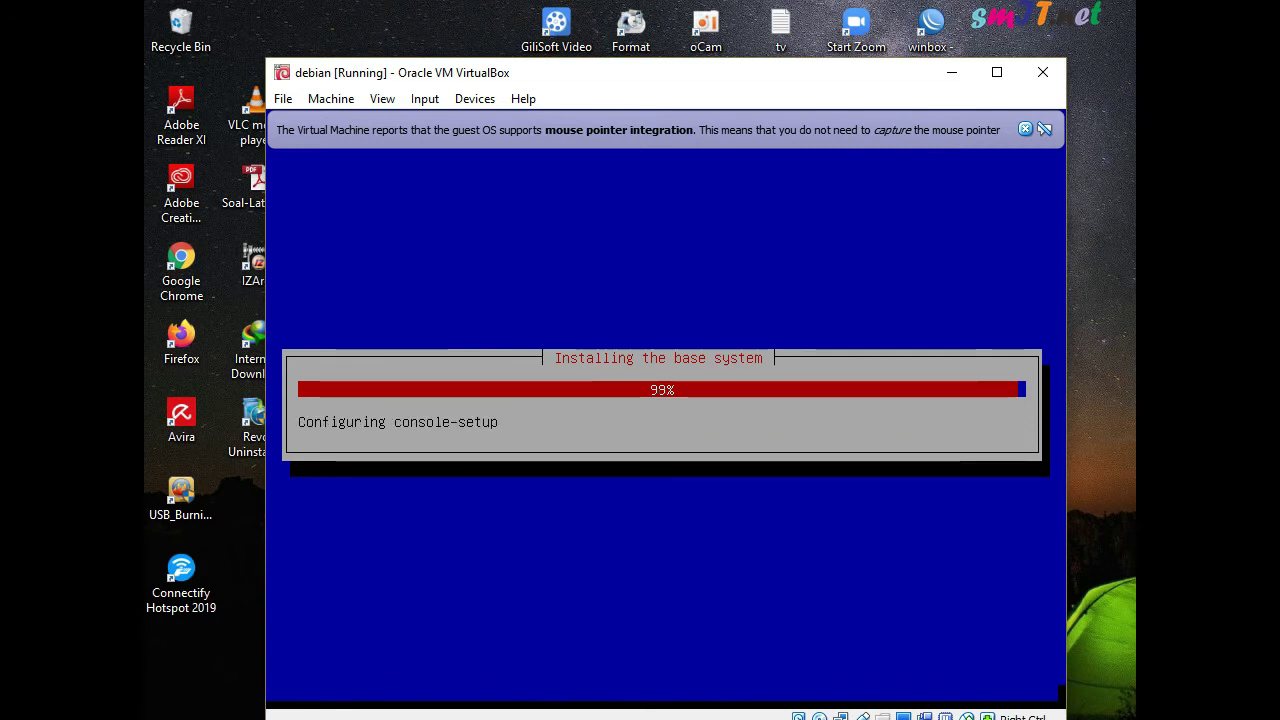
Decline scanning another disc, answer the network mirror prompt, and accept the unreachable-repository warning
key("Return")
key("Return")
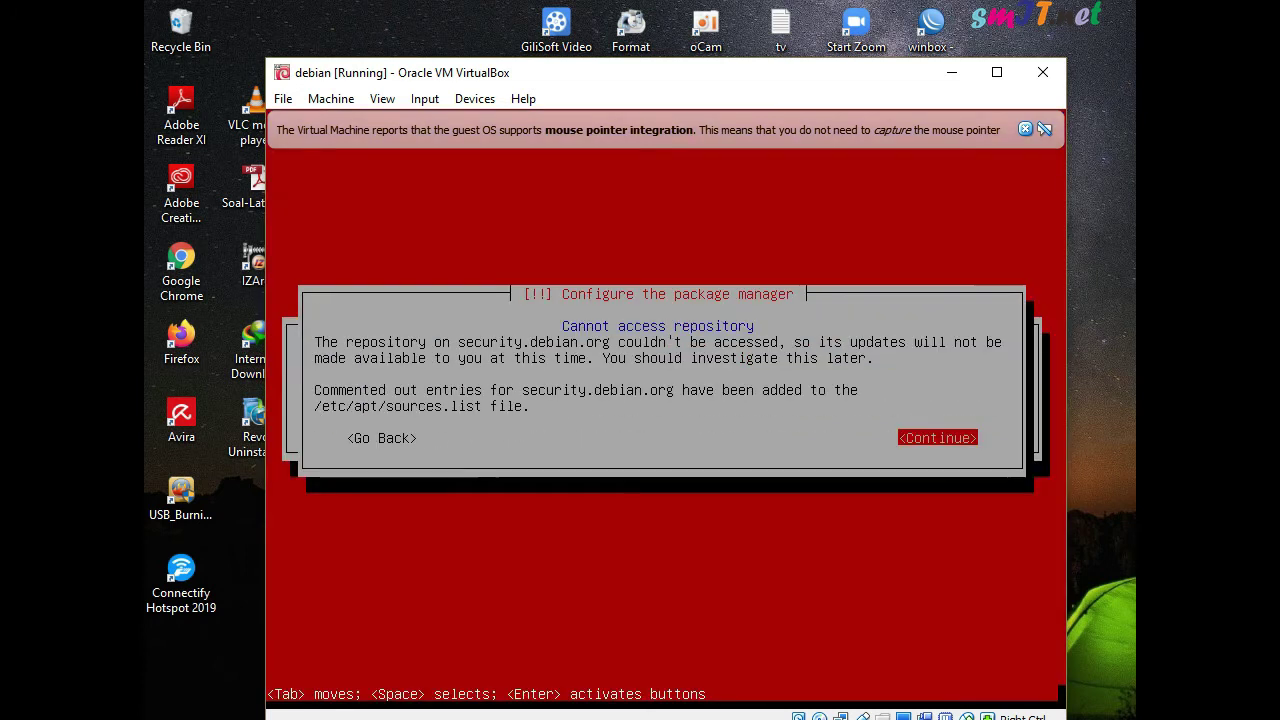
key("Return")
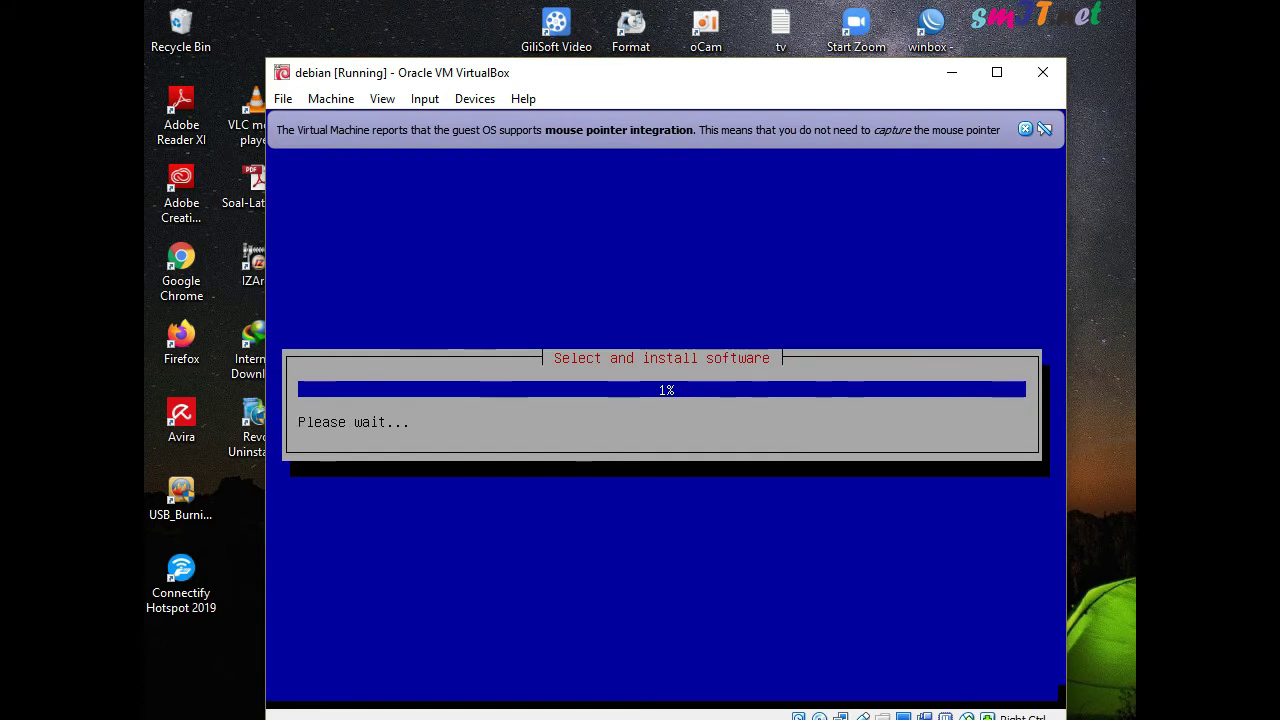
key("Return")
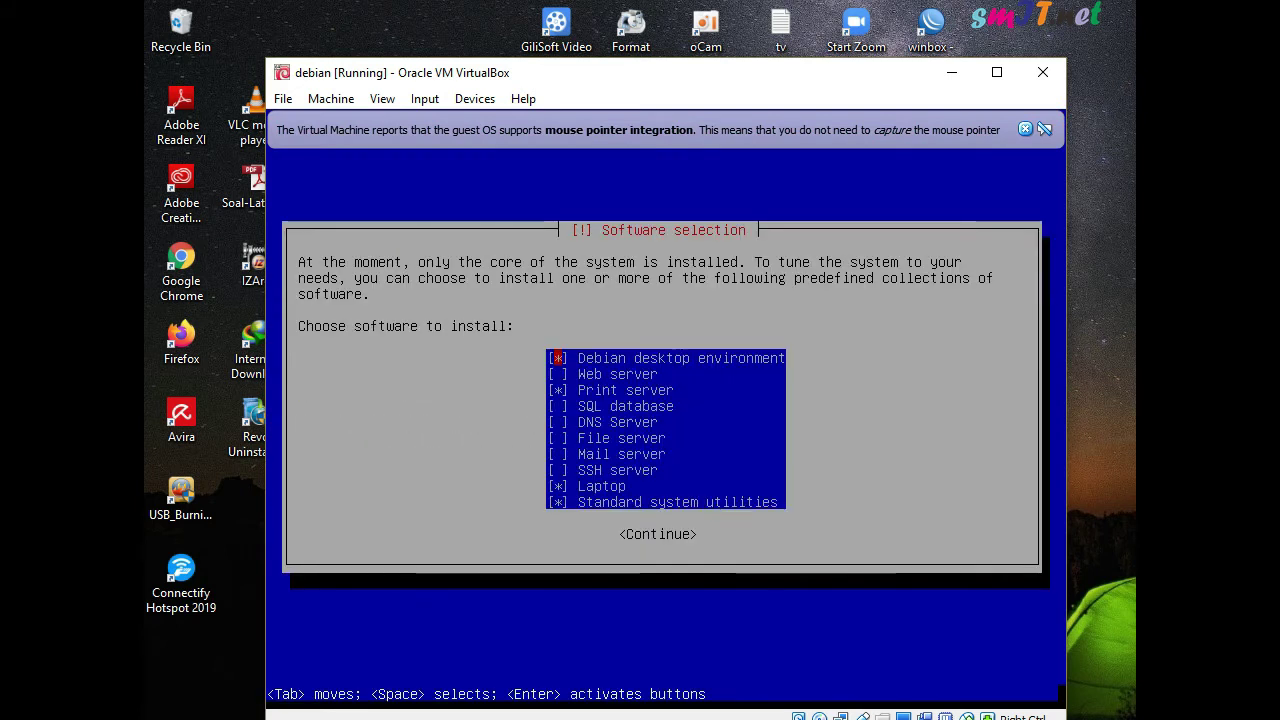
Untick Print server, Laptop and Standard system utilities so only the Debian desktop environment installs
key("Down")
key("Down")
key("space")
key("Down")
key("Down")
key("Down")
key("Down")
key("Down")
key("space")
key("Down")
key("space")
key("Tab")
key("Return")
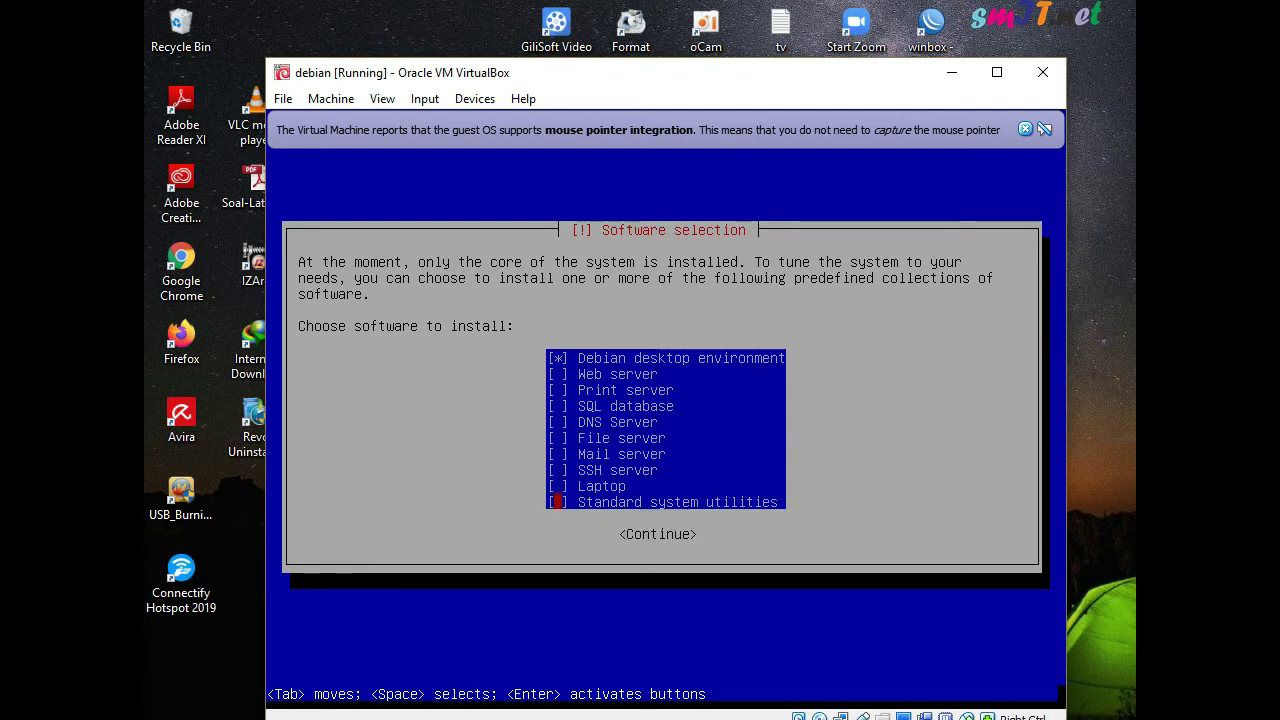
key("Tab")
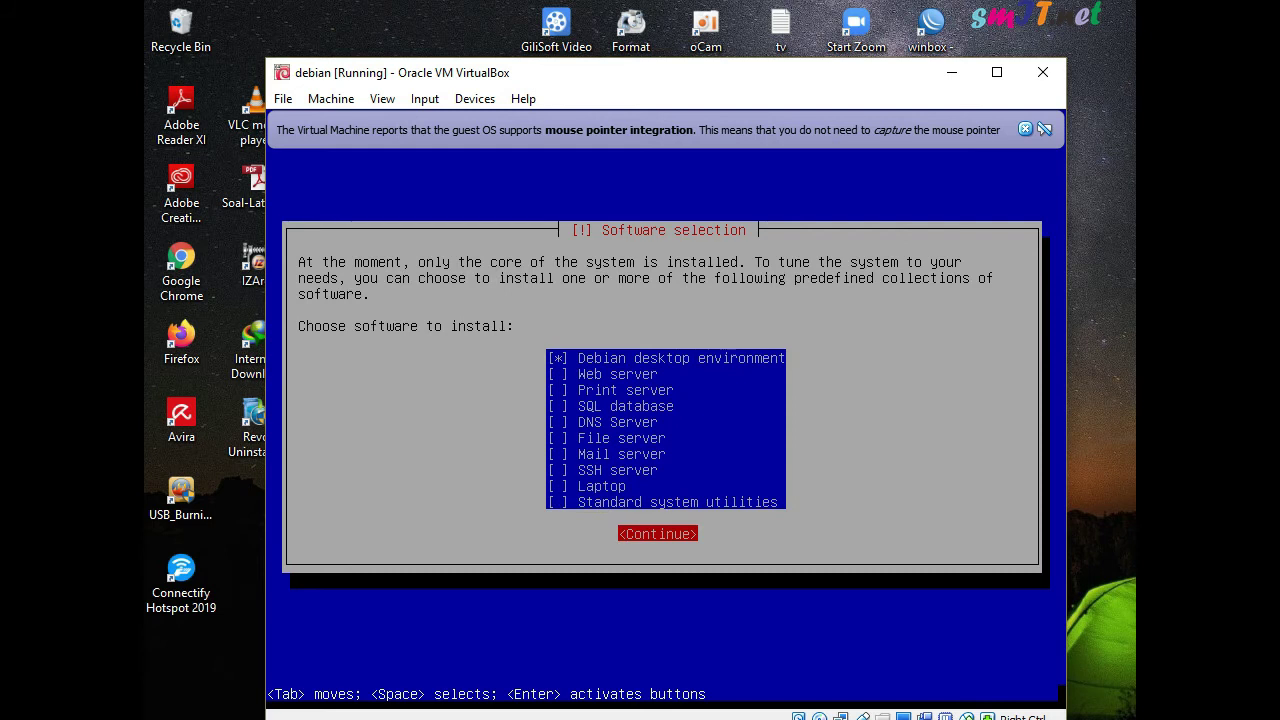
key("Return")
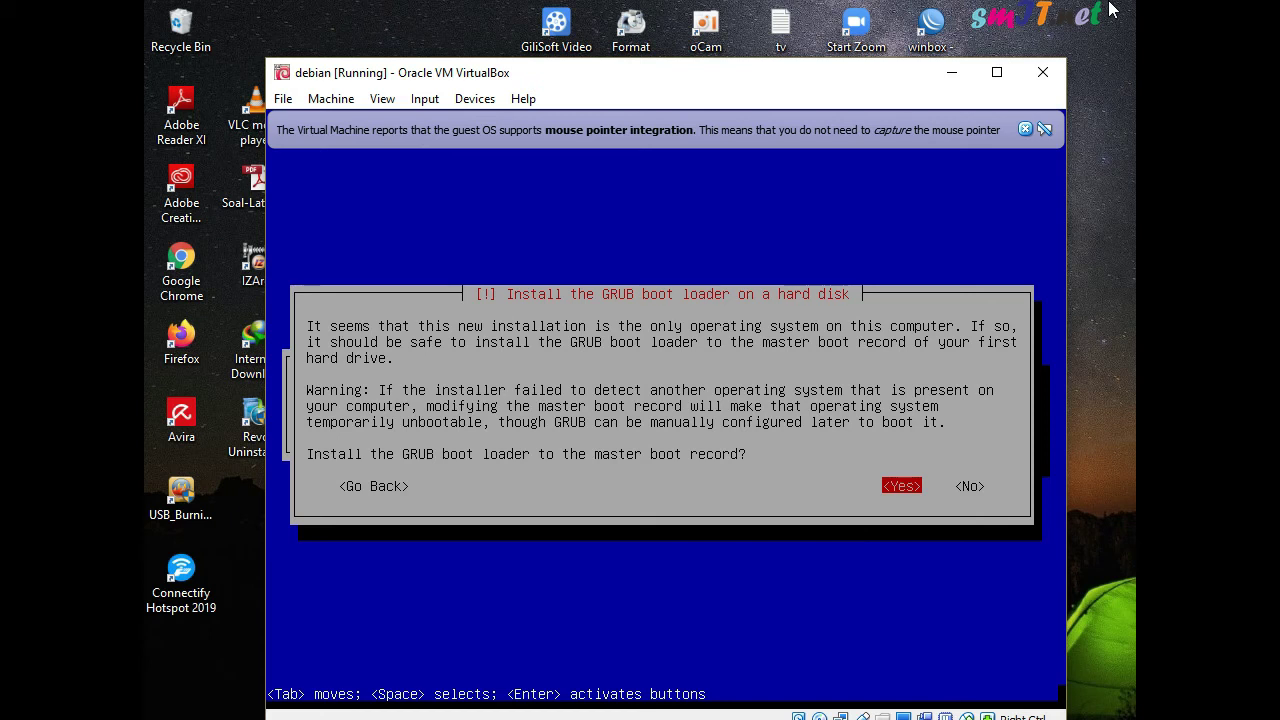
Install GRUB to the master boot record
key("Return")
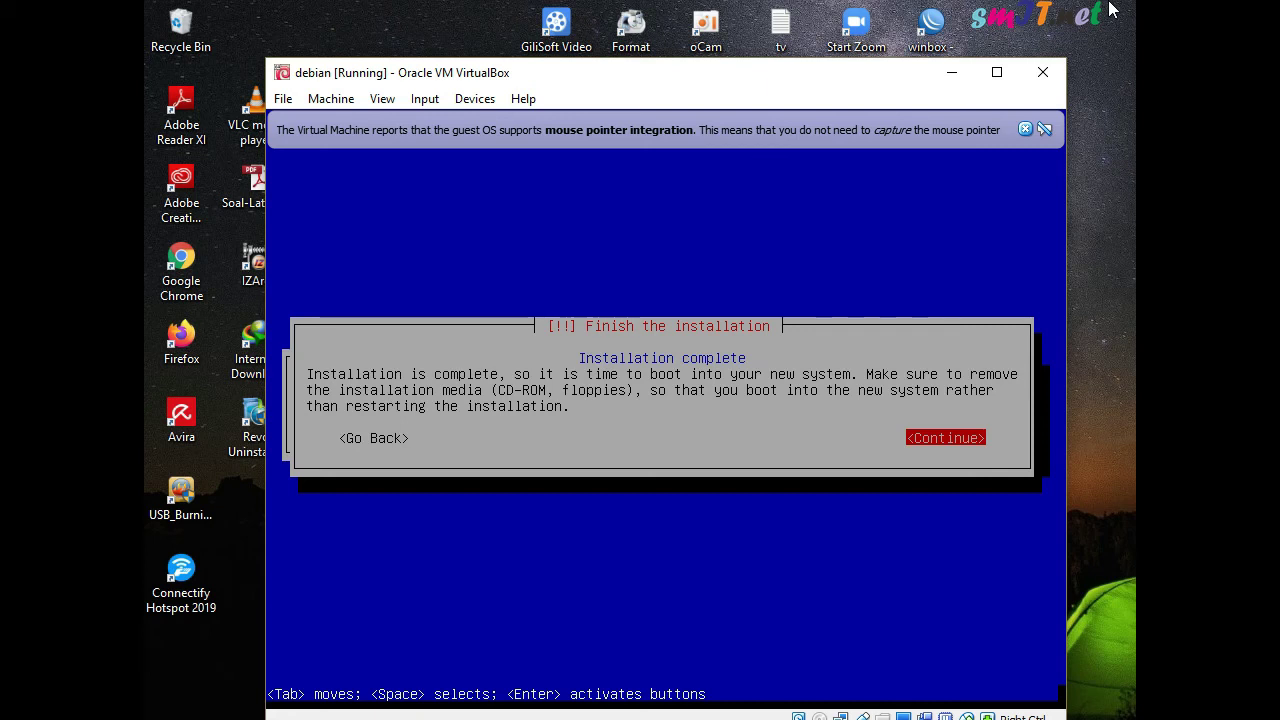
Continue past 'Installation complete' to reboot the VM into Debian
key("Return")
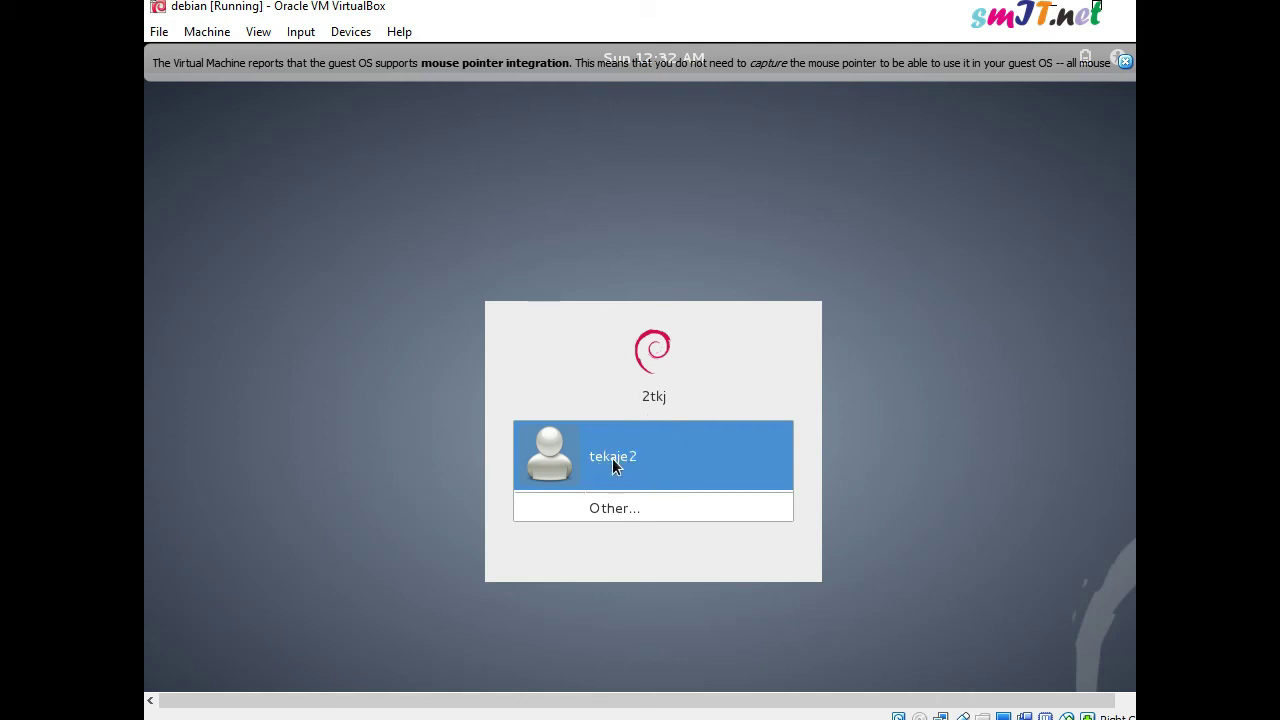
Select the user account on the login screen and sign in with its password
left_click(612, 466)
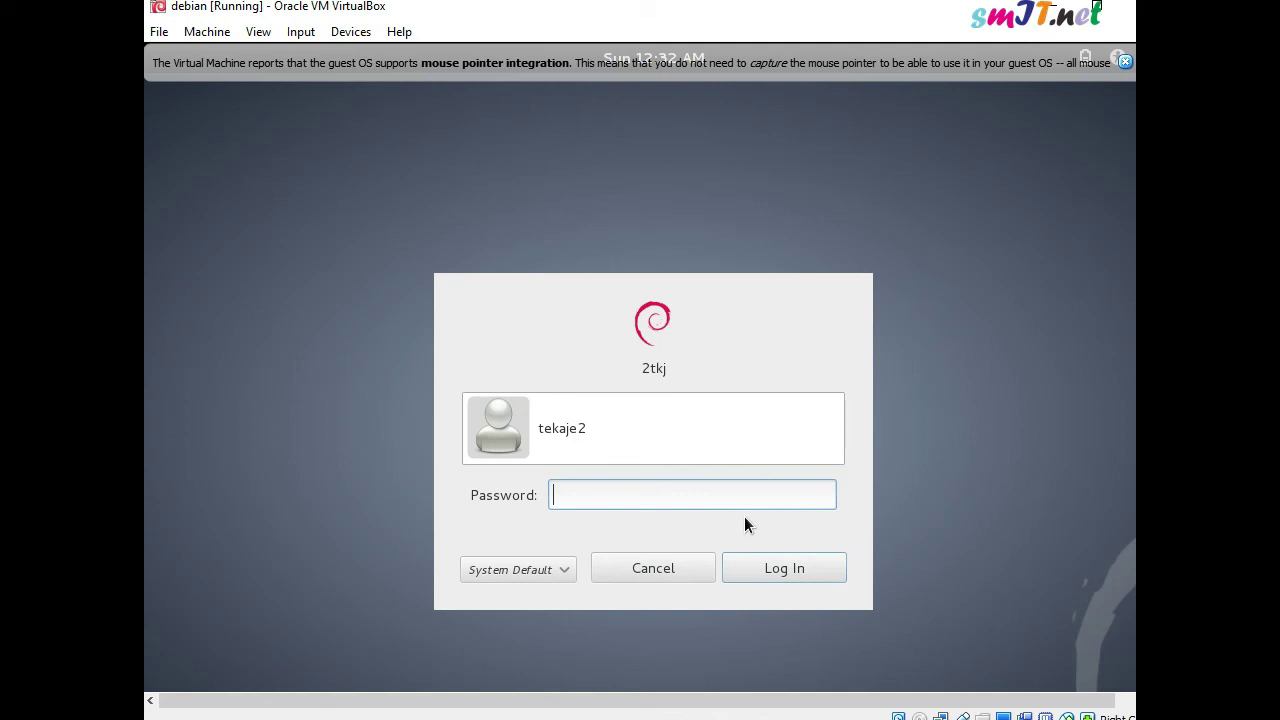
type("•••")
key("Return")
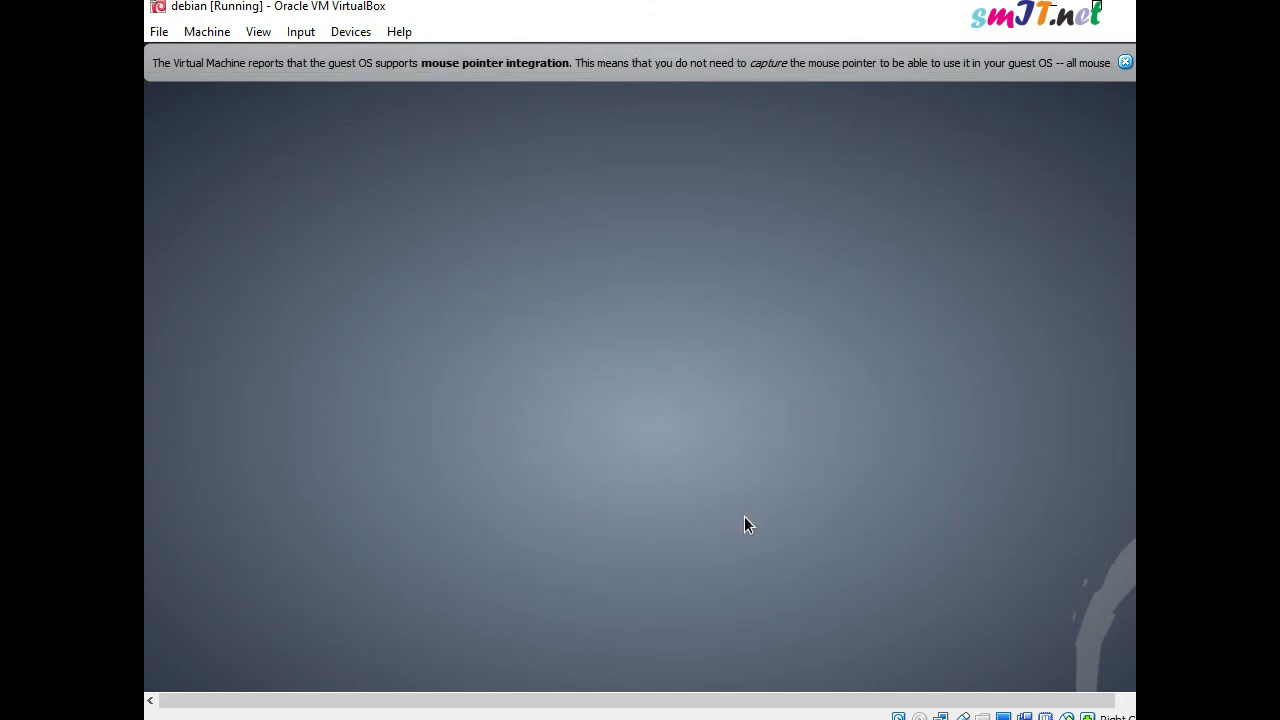
Browse the programs in each Applications menu category, then move on to the Places menu
left_click(194, 56)
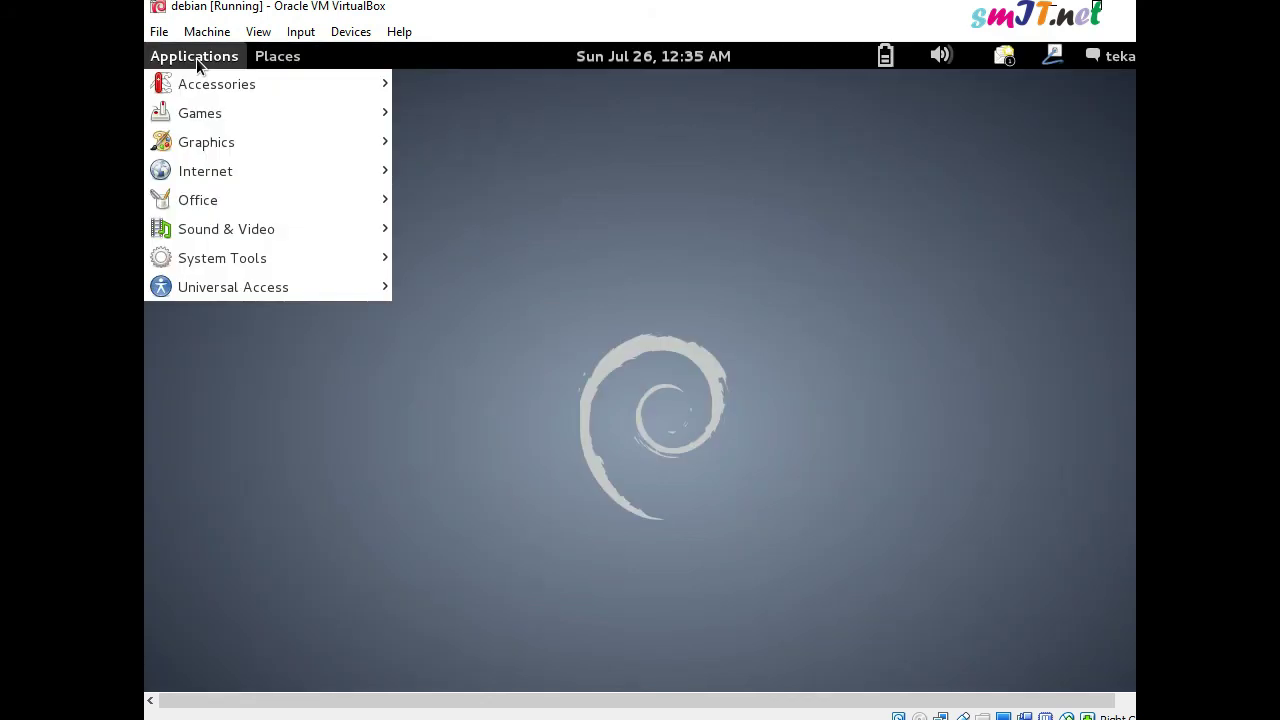
mouse_move(200, 75)
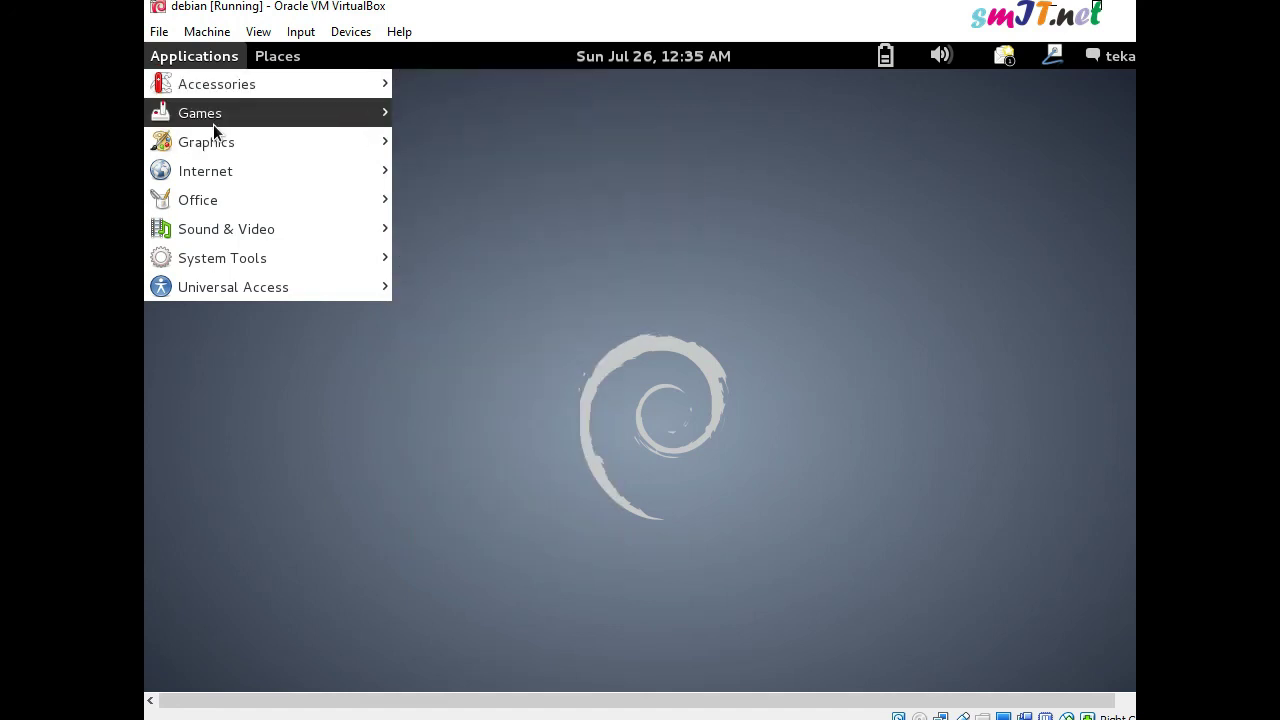
mouse_move(215, 123)
mouse_move(455, 116)
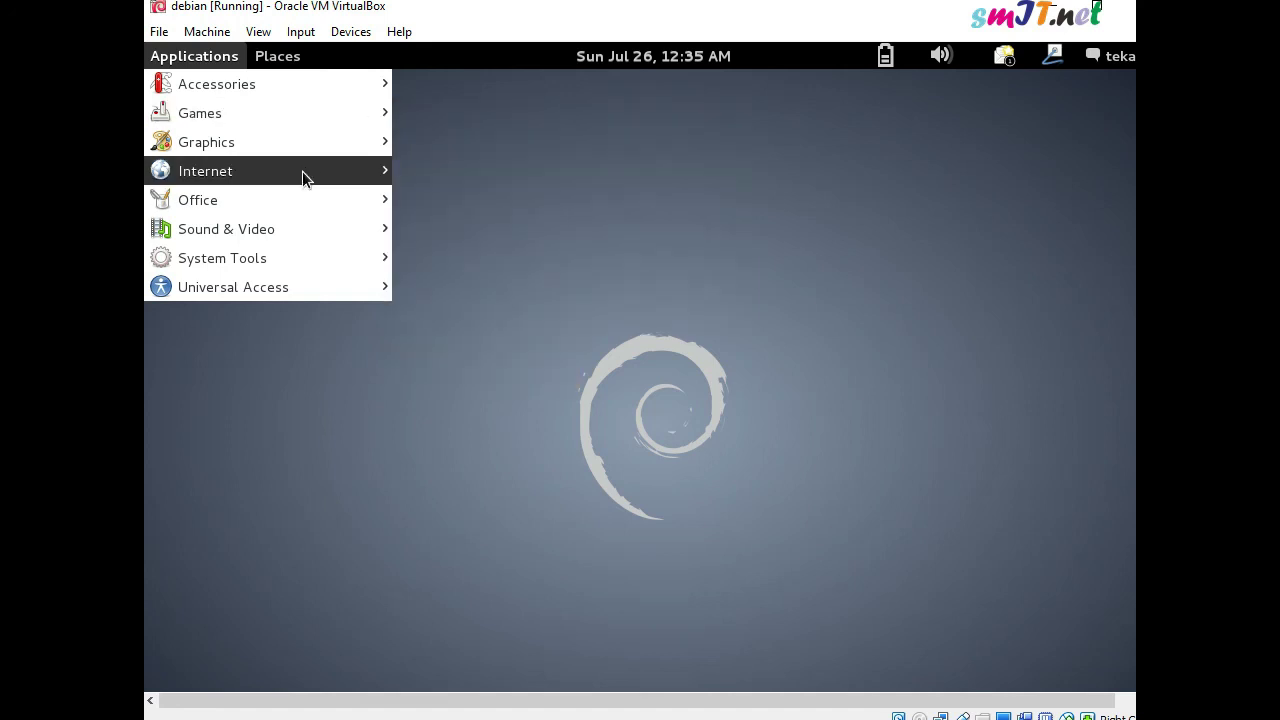
mouse_move(263, 138)
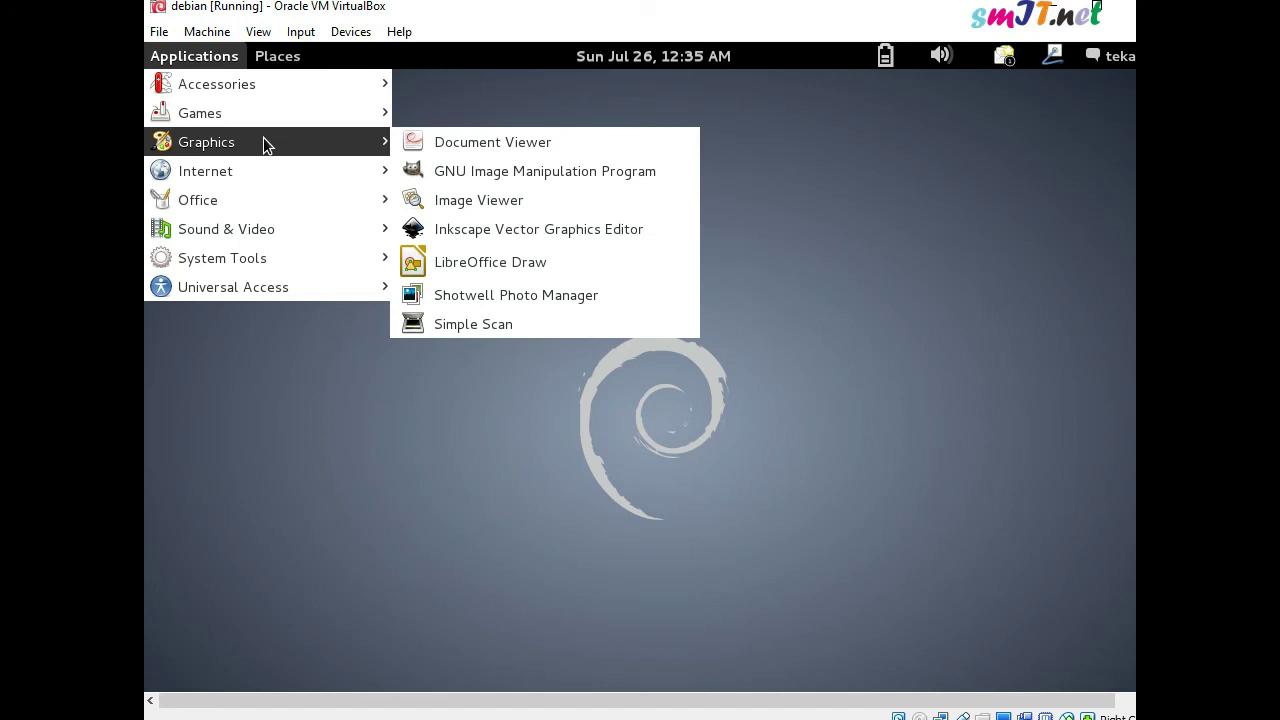
mouse_move(254, 165)
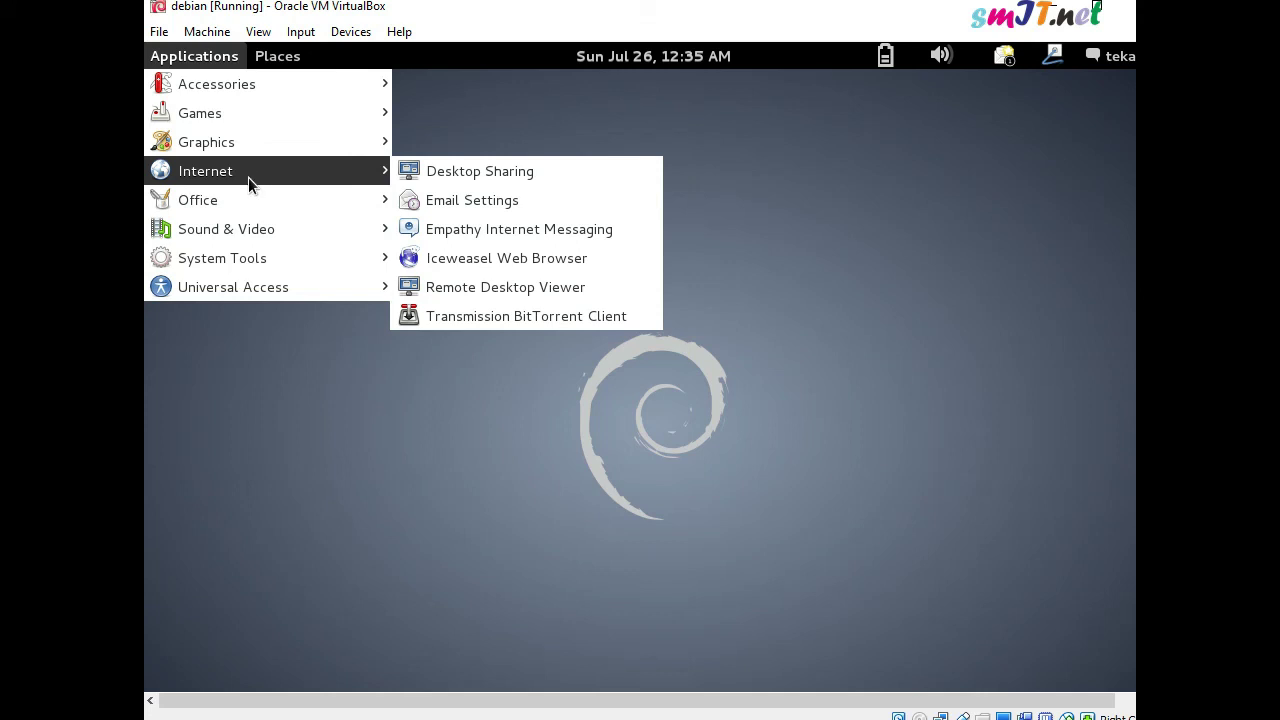
mouse_move(237, 200)
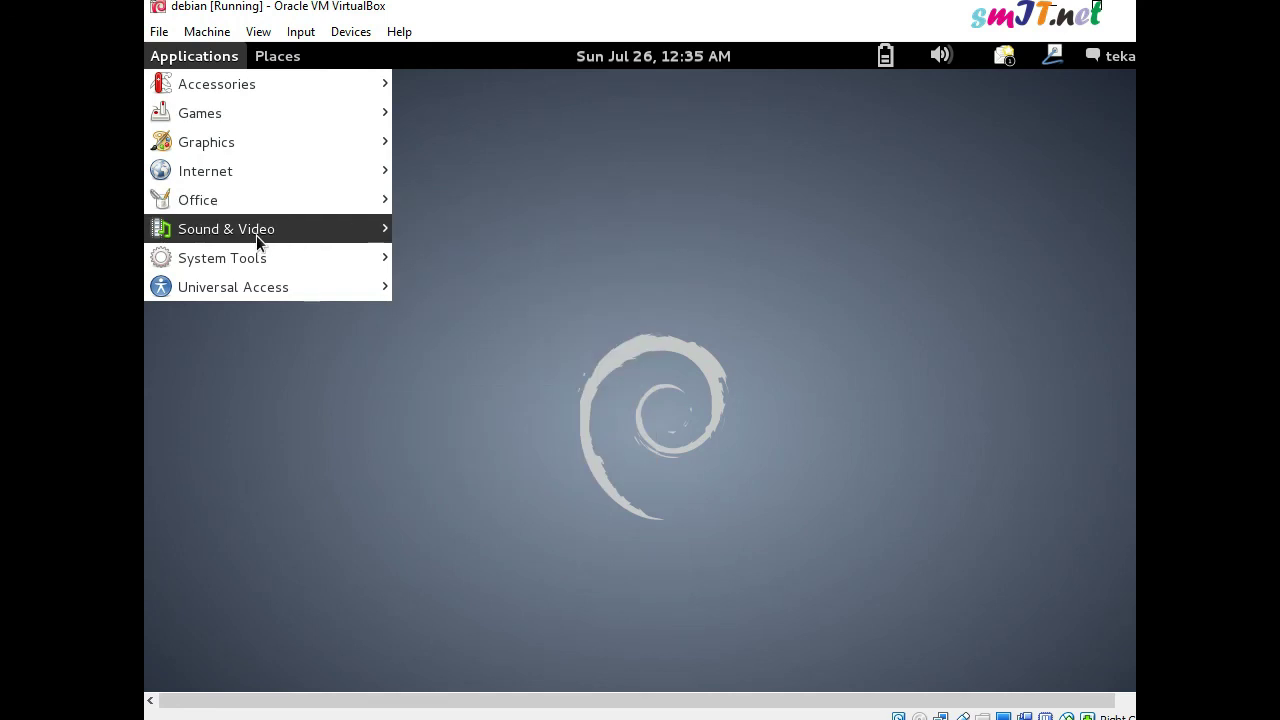
mouse_move(257, 240)
mouse_move(247, 270)
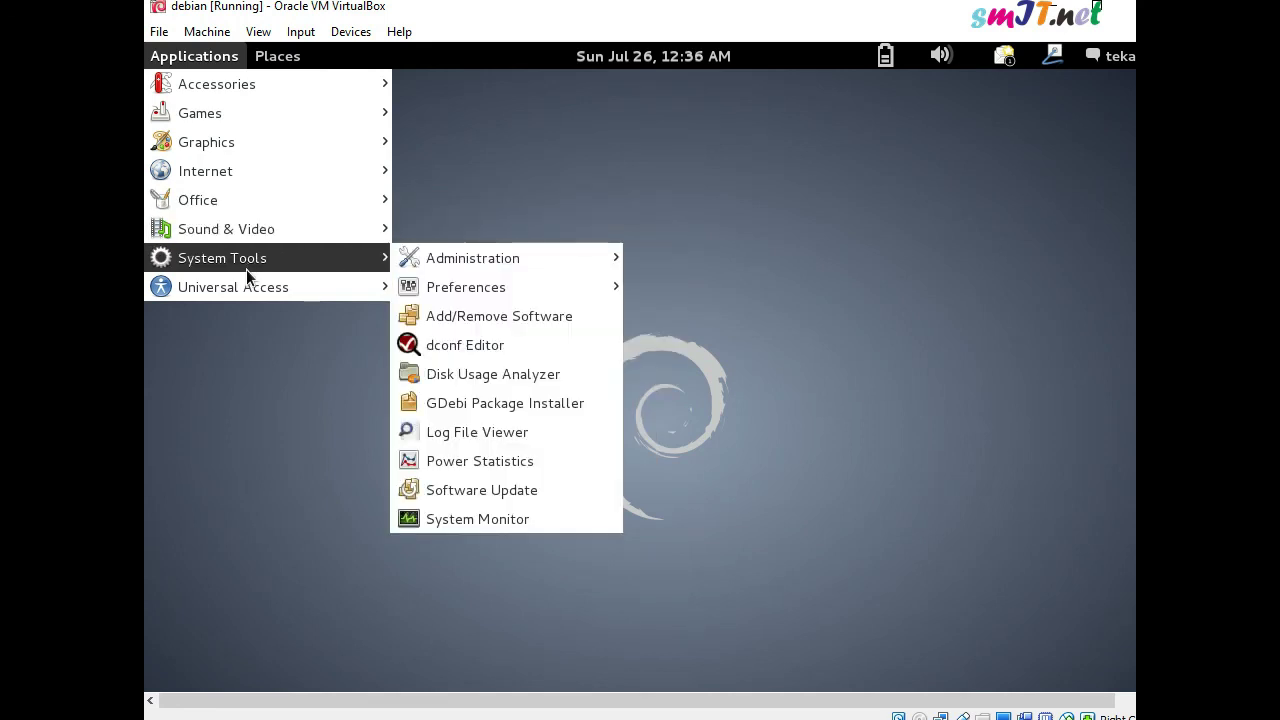
mouse_move(247, 298)
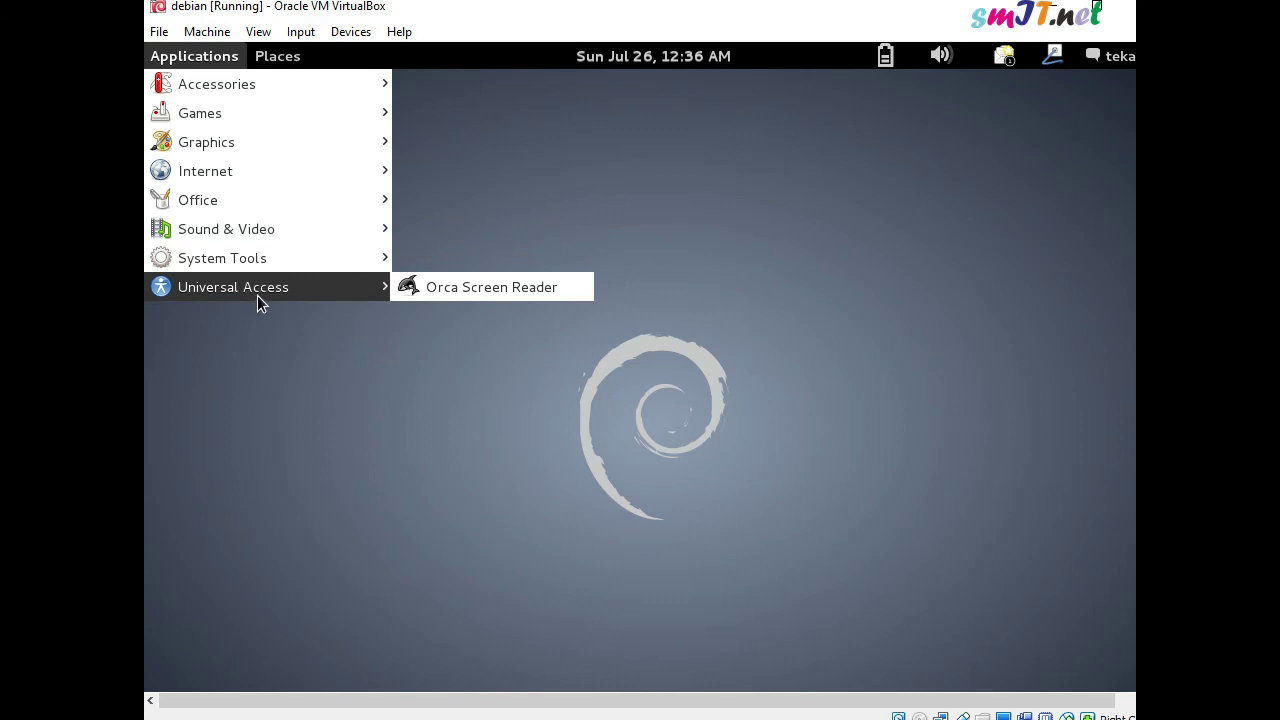
mouse_move(304, 55)
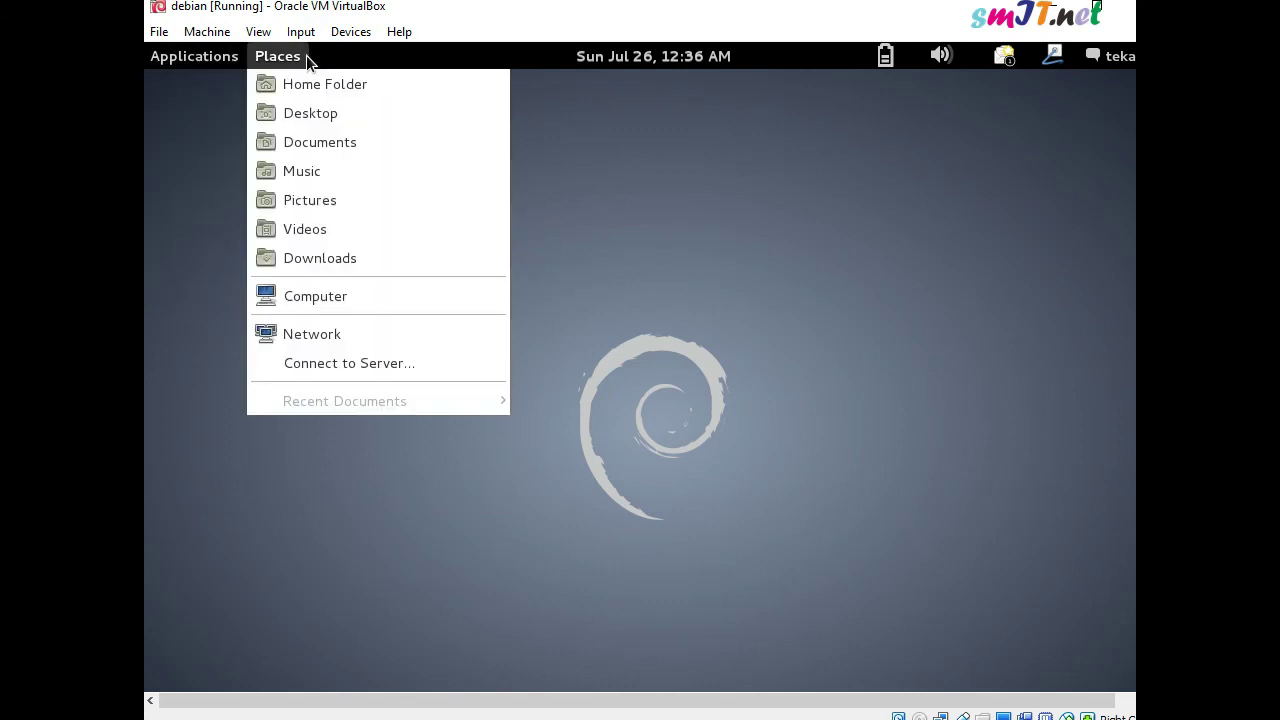